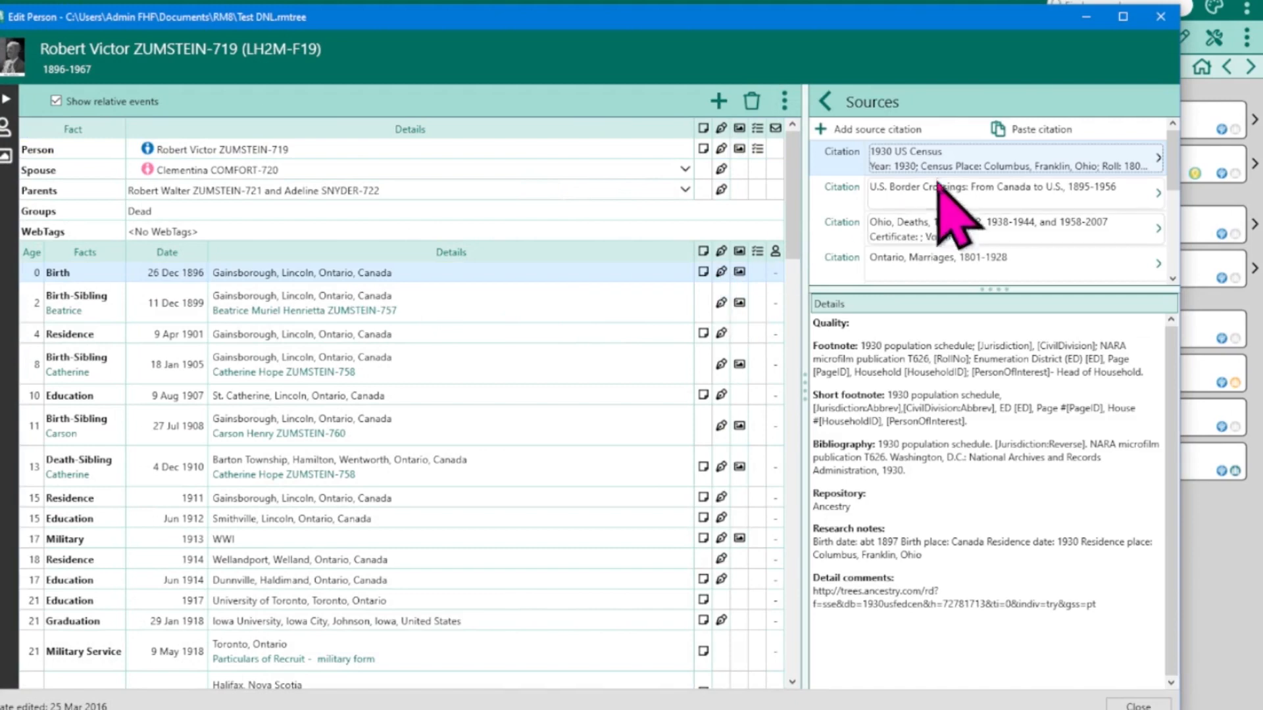
pyautogui.moveTo(1170, 163); pyautogui.dragTo(1170, 193)
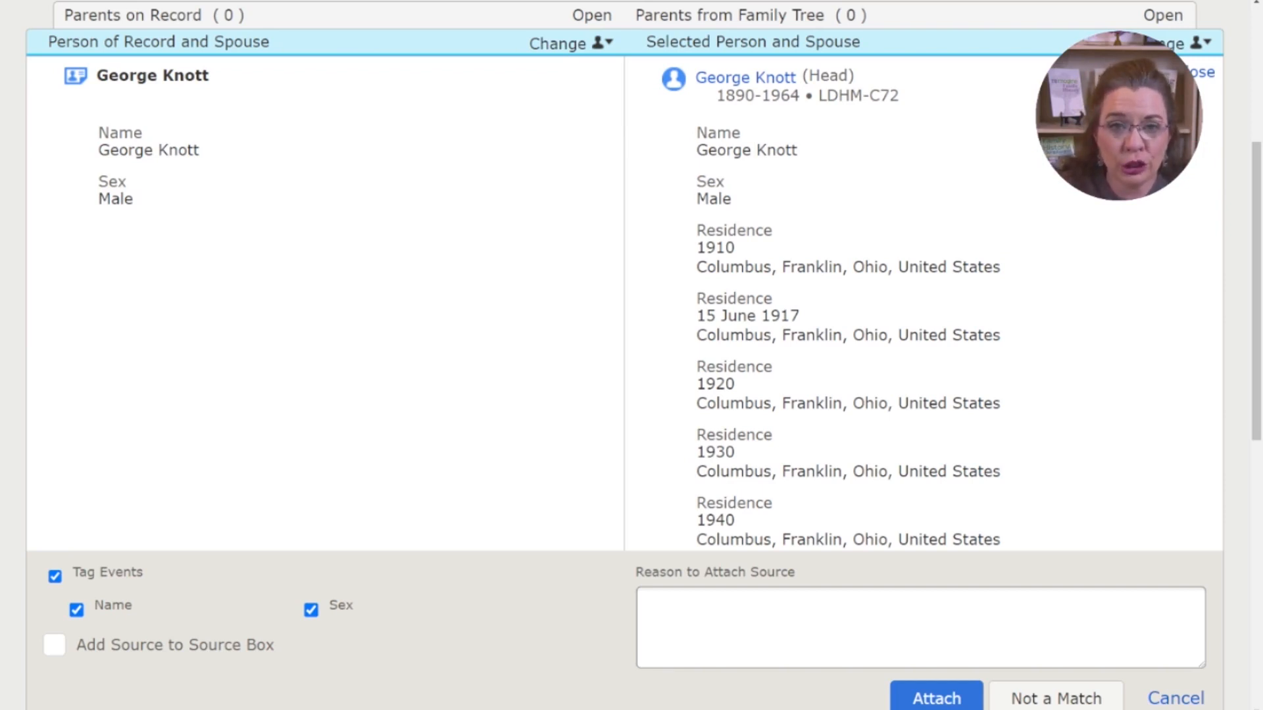
# - Compare the wife and the son on the record with their Family Tree counterparts
pyautogui.scroll(-3, 631, 355)
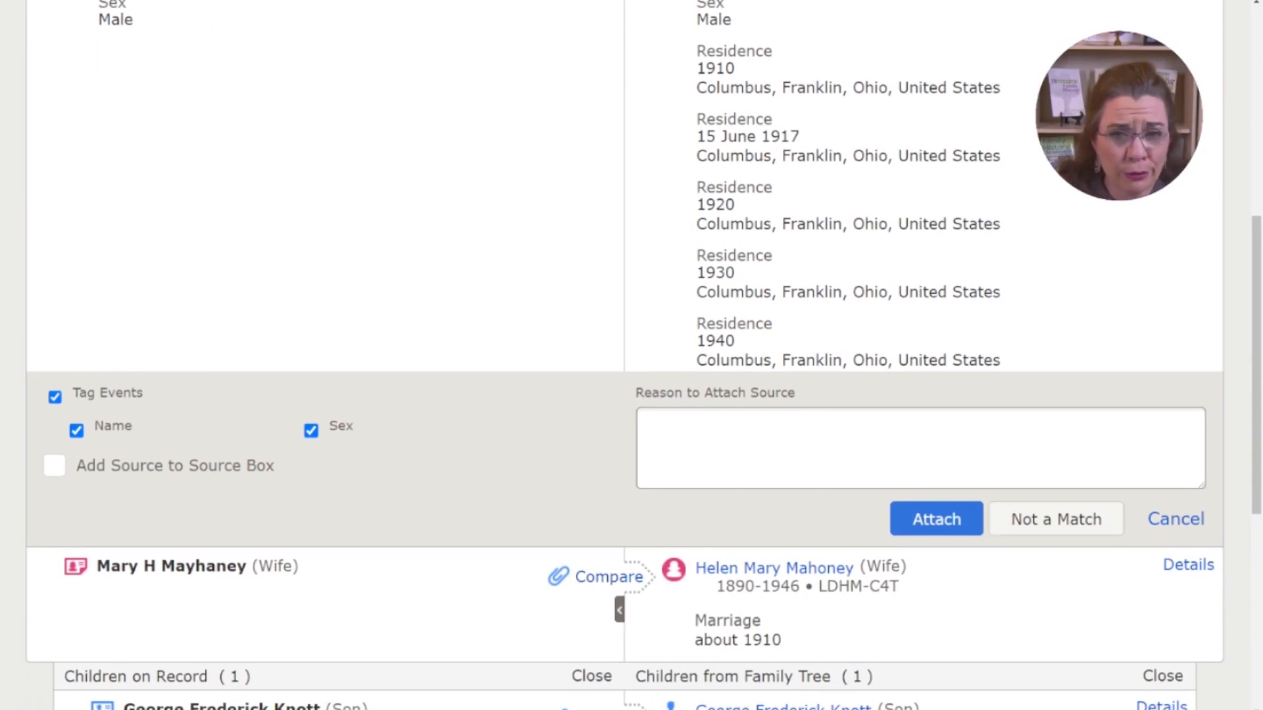
pyautogui.scroll(-7, 71, 296)
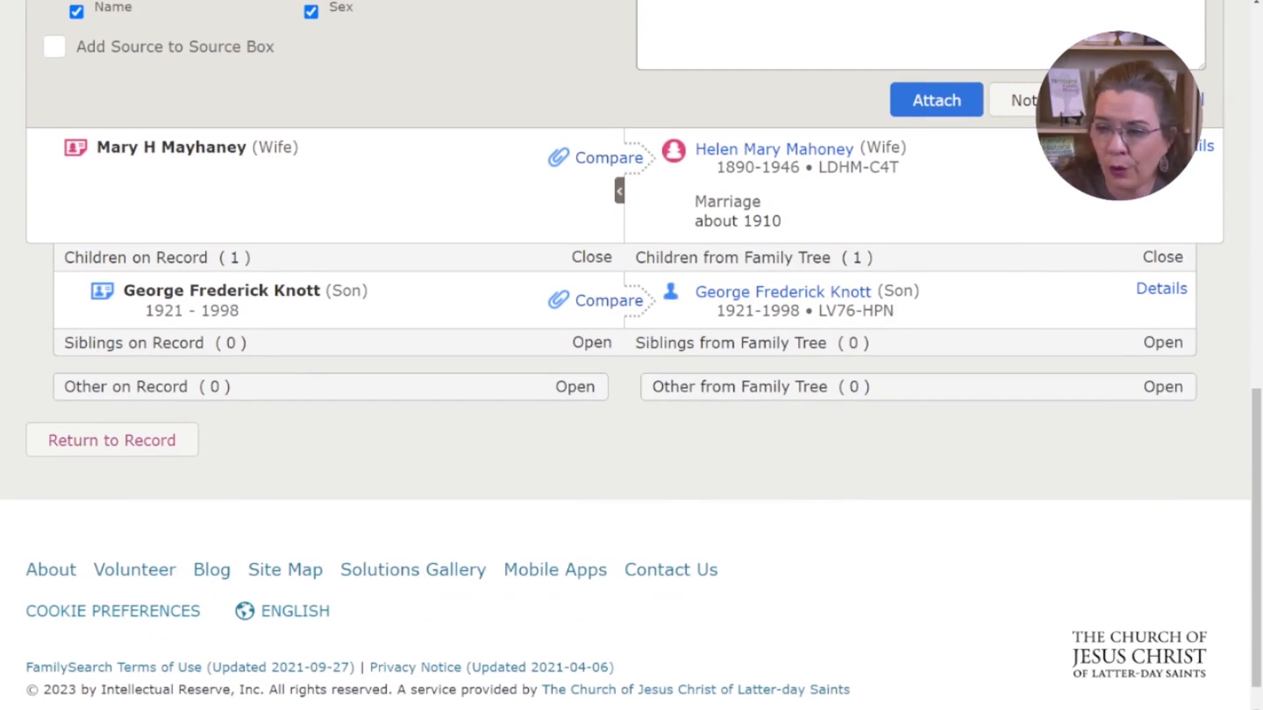
pyautogui.scroll(5, 71, 296)
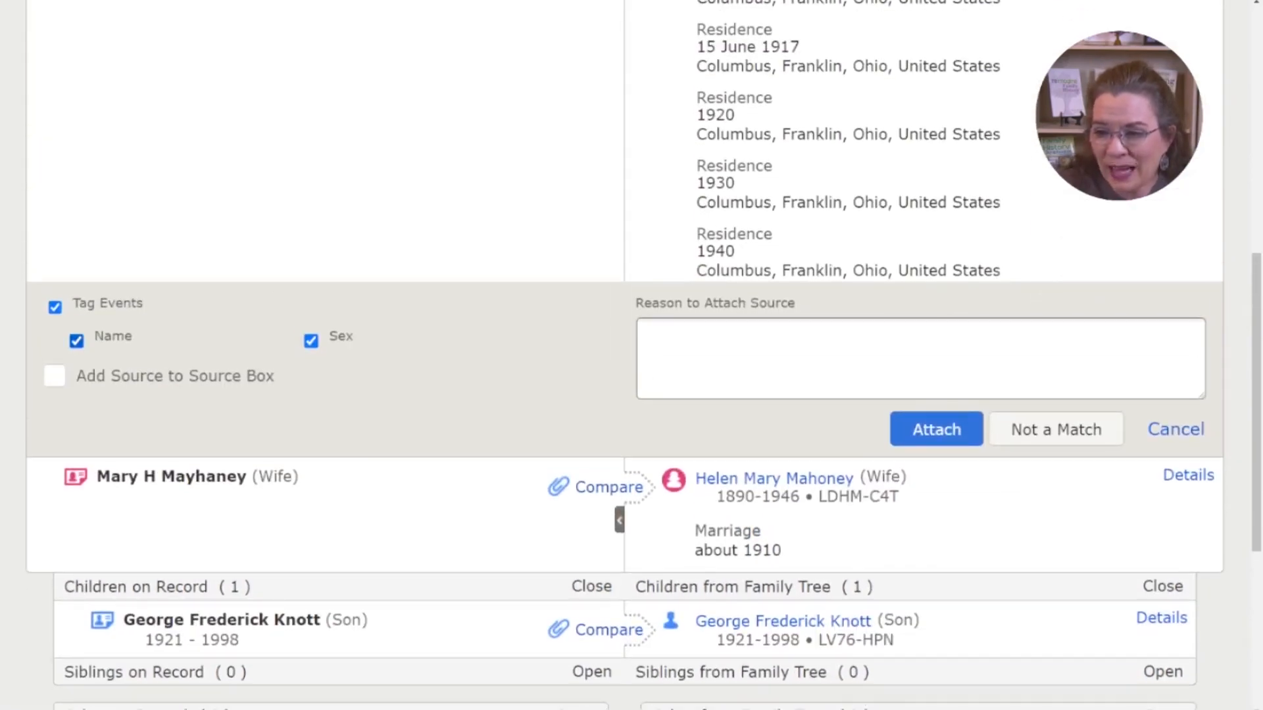
pyautogui.scroll(-5, 632, 355)
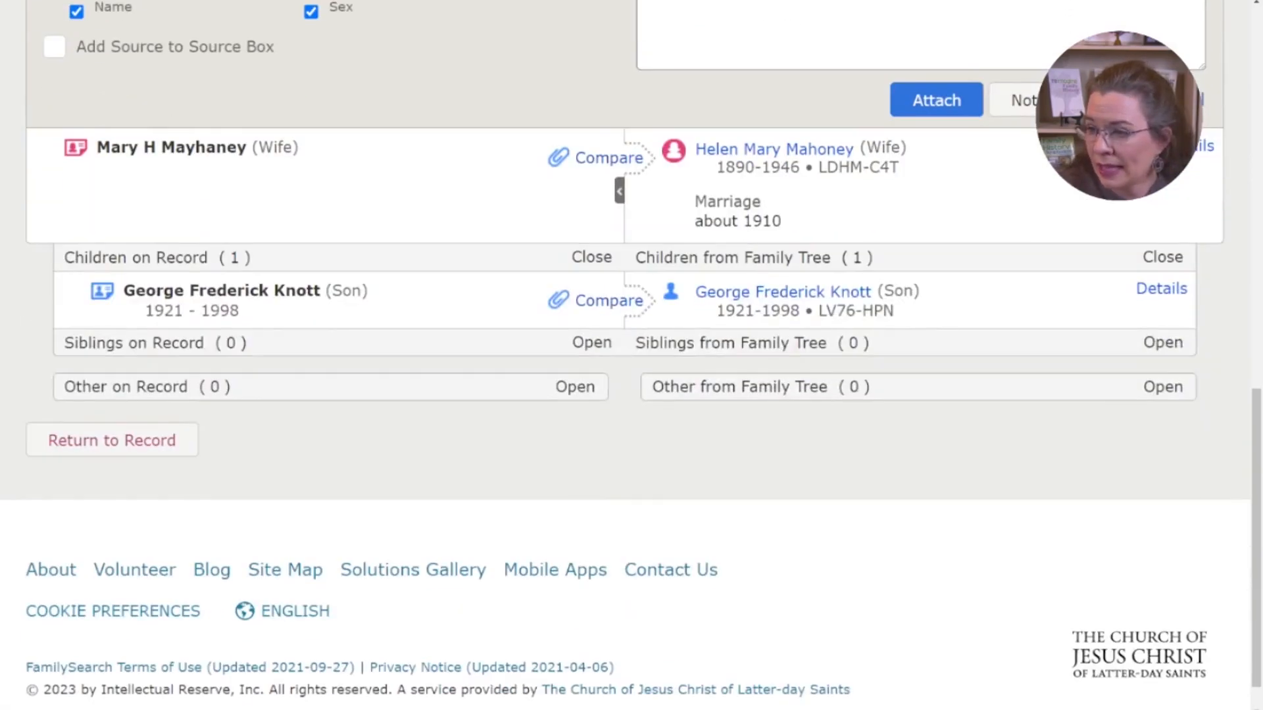
pyautogui.click(609, 161)
pyautogui.click(598, 303)
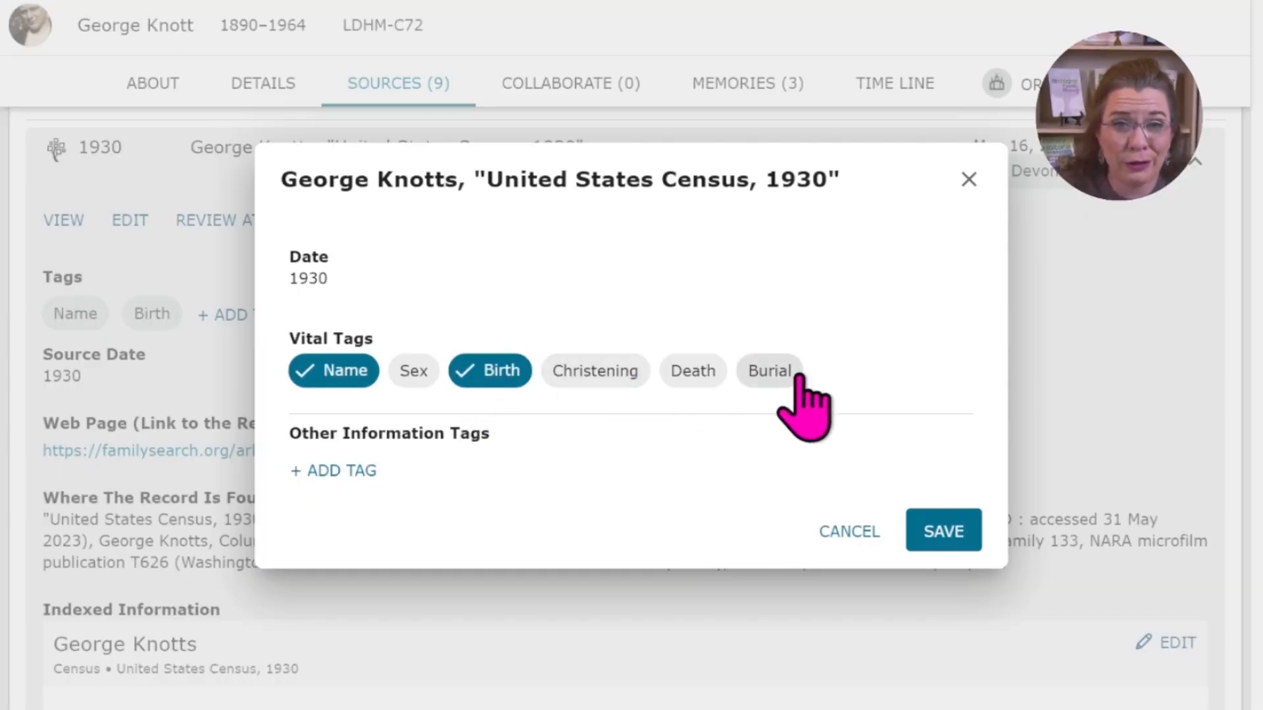
# - Close the 1930 census tag editor without saving and check which residence events in the person's details have sources
pyautogui.click(854, 534)
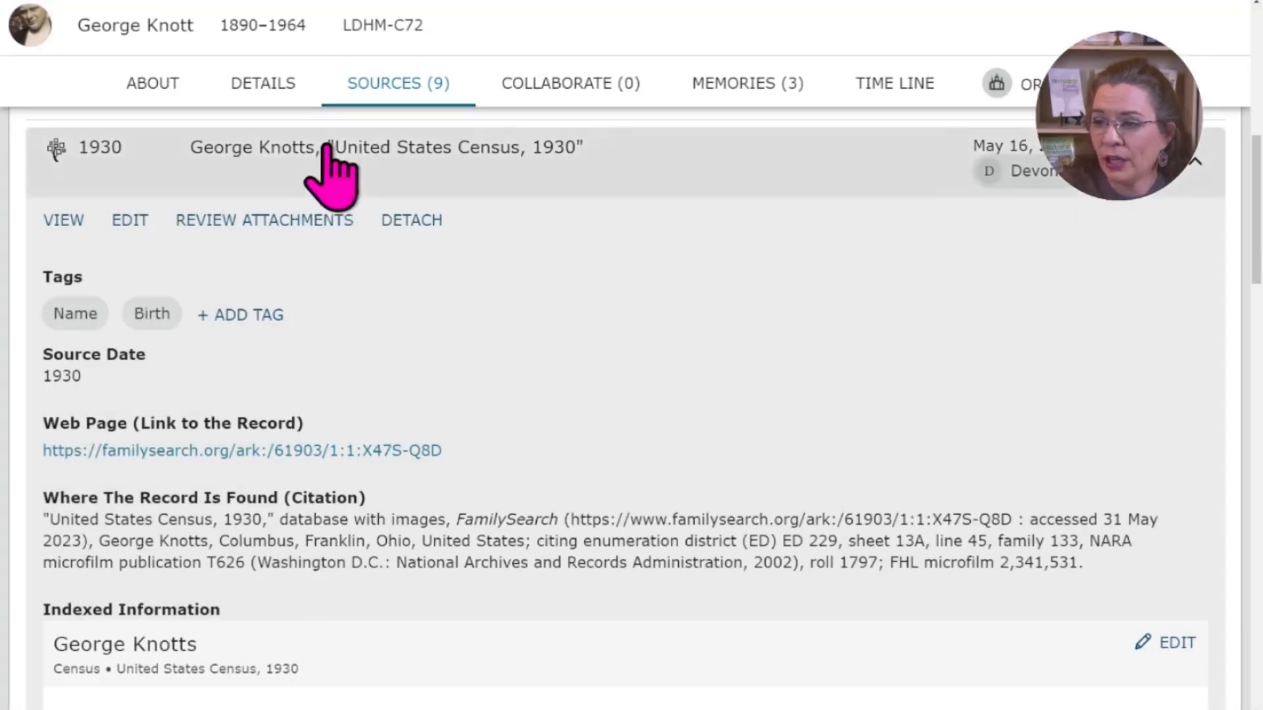
pyautogui.click(281, 99)
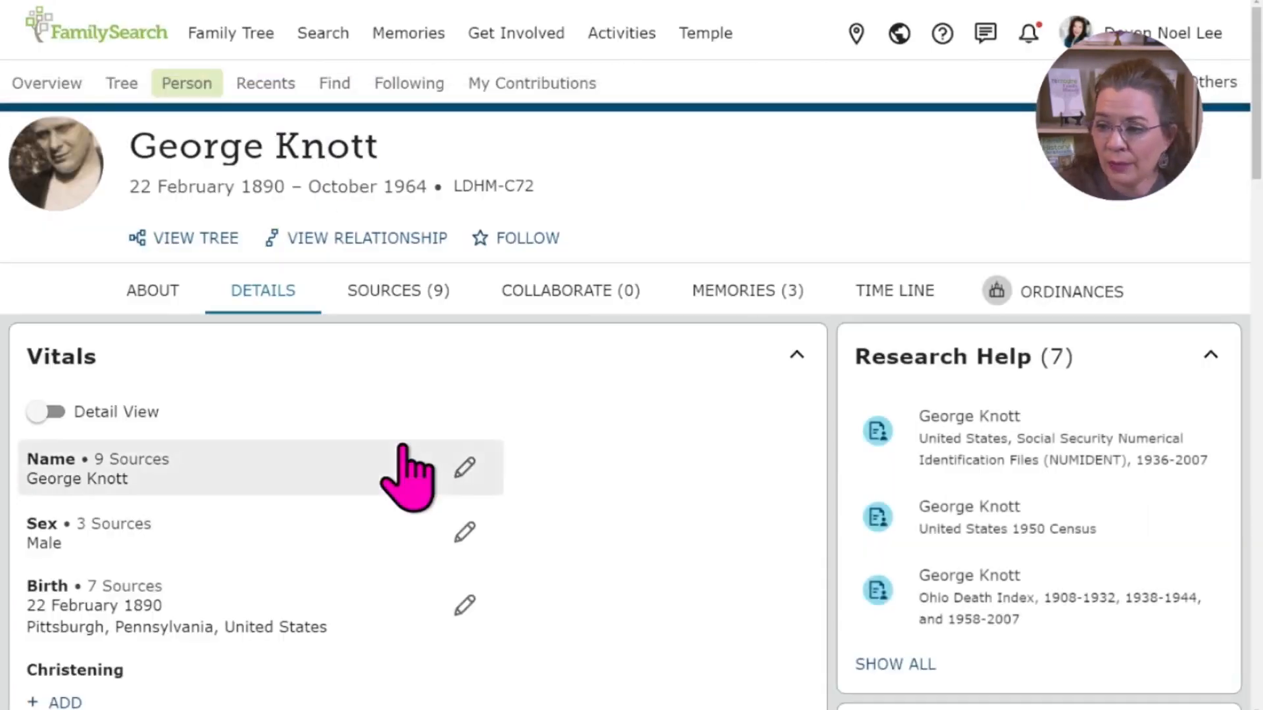
pyautogui.scroll(-10, 406, 499)
pyautogui.scroll(-5, 408, 546)
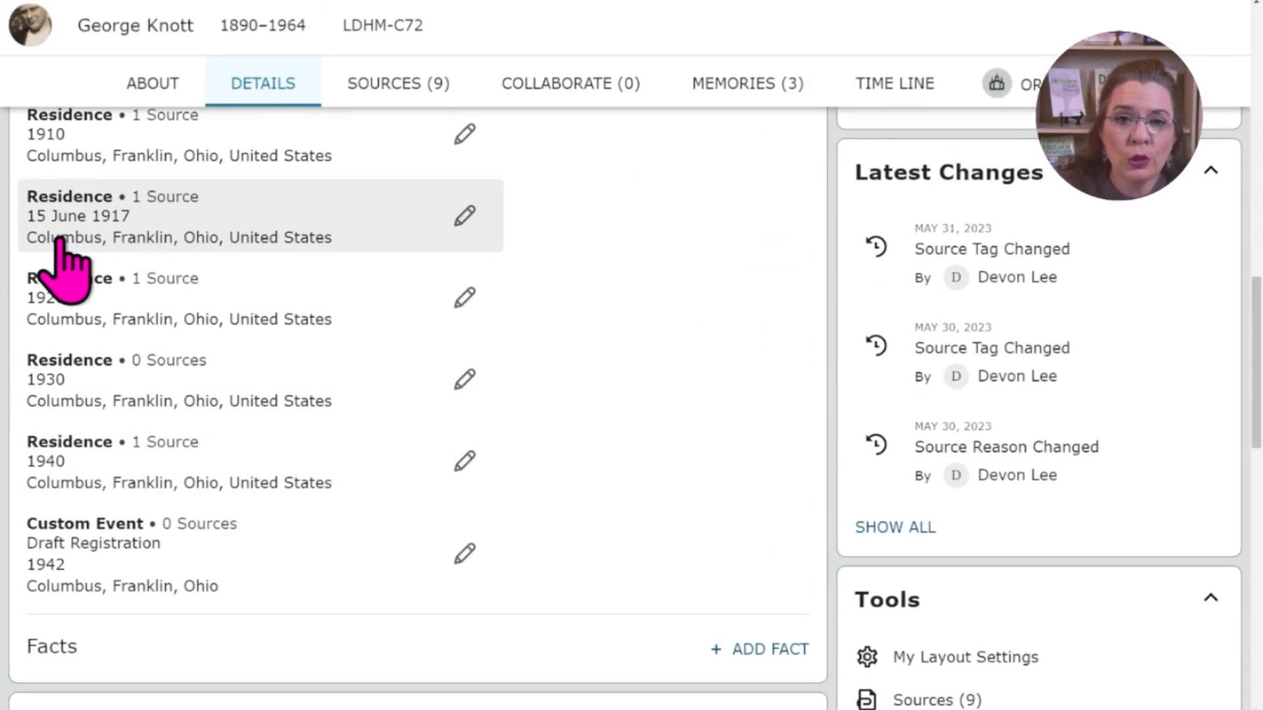
pyautogui.click(400, 81)
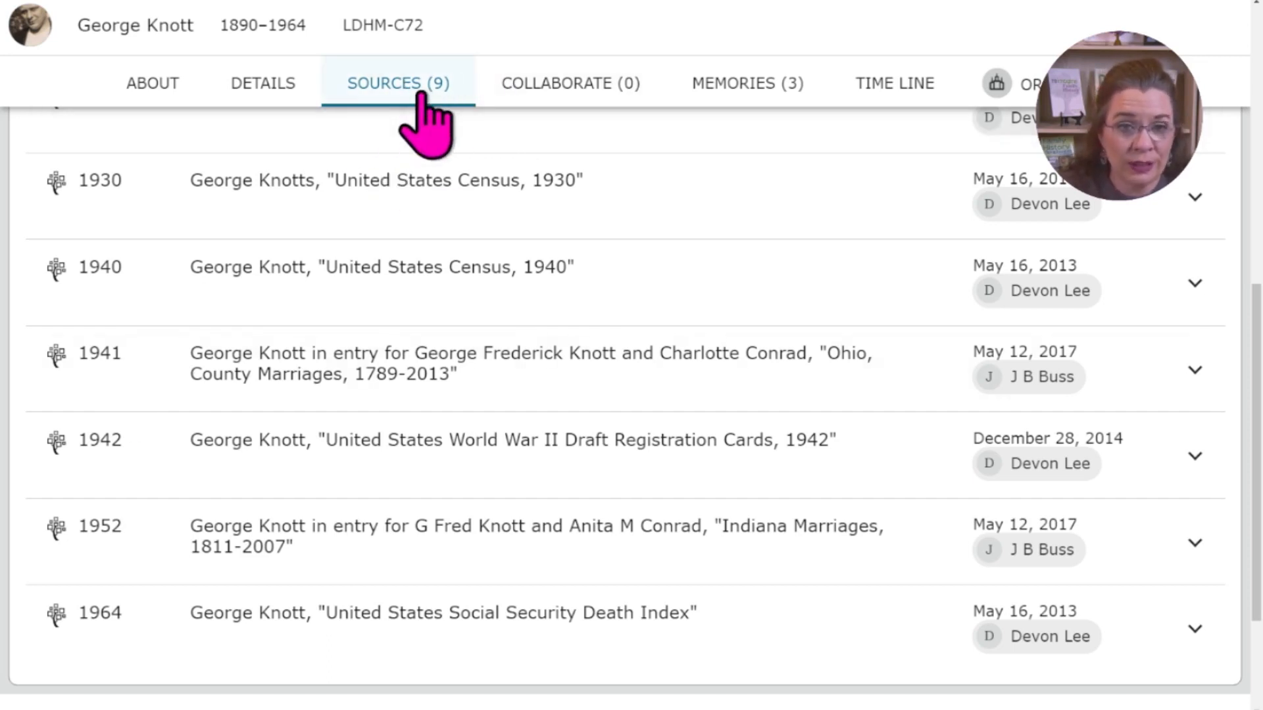
pyautogui.click(270, 86)
pyautogui.scroll(-8, 494, 409)
pyautogui.scroll(-6, 490, 441)
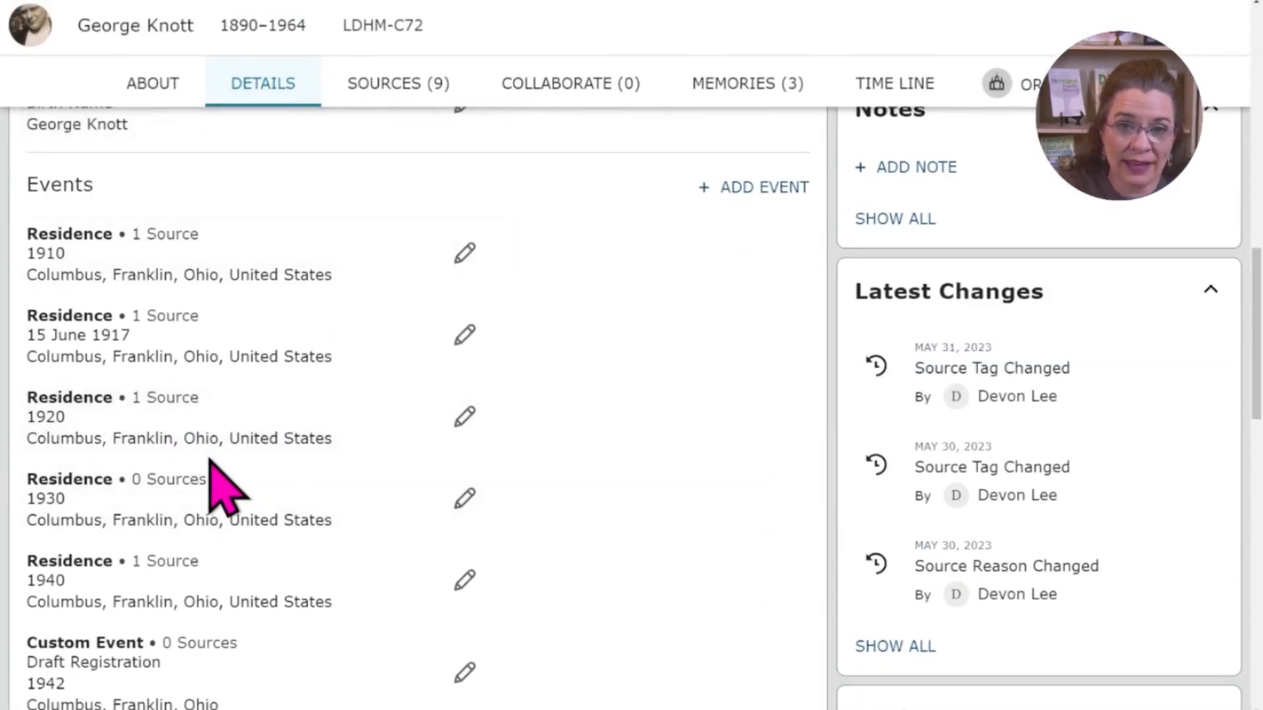
pyautogui.scroll(10, 212, 462)
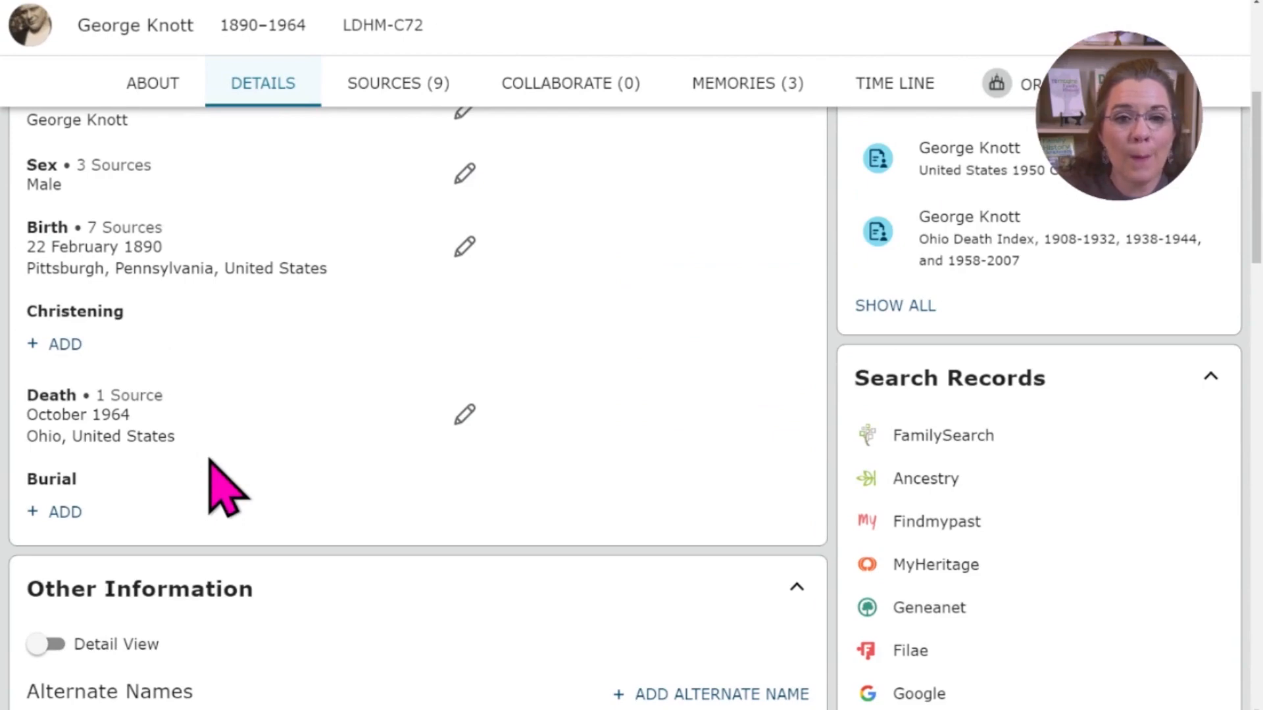
# - Examine the tags attached to the 1910 census source in the person's source list and collapse its entry
pyautogui.click(380, 85)
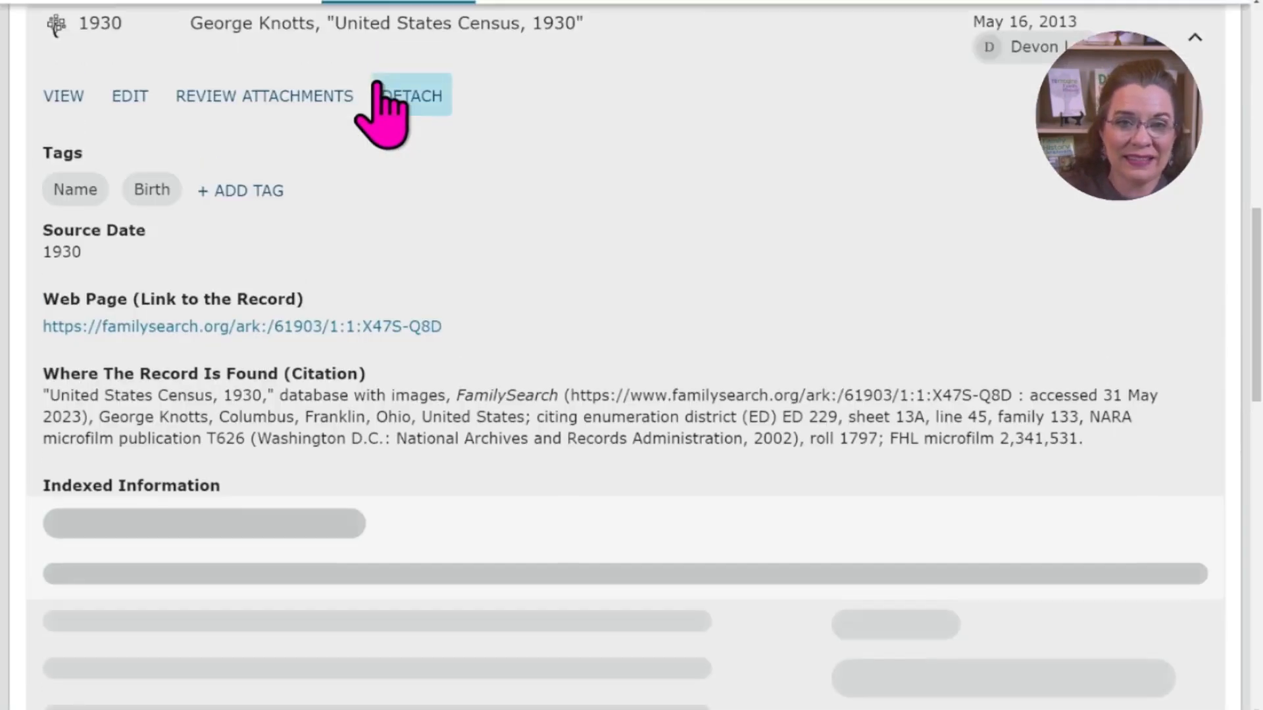
pyautogui.scroll(-1, 381, 127)
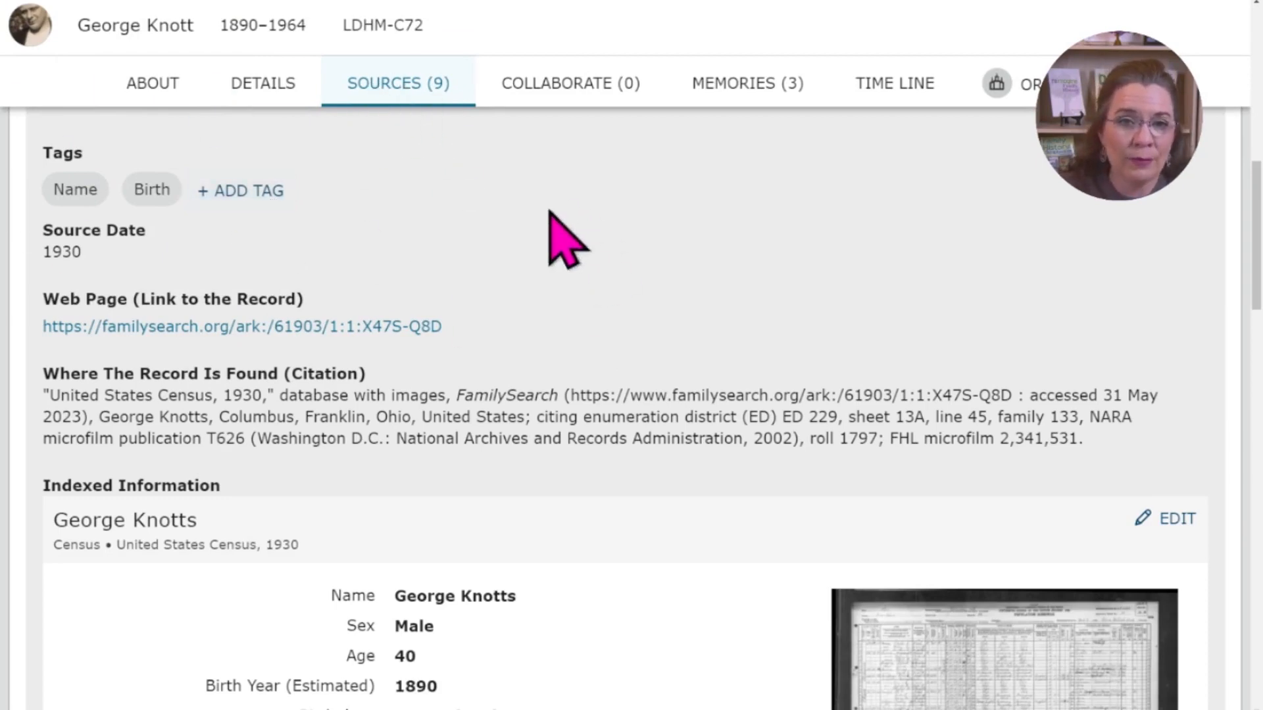
pyautogui.scroll(4, 634, 324)
pyautogui.scroll(3, 628, 329)
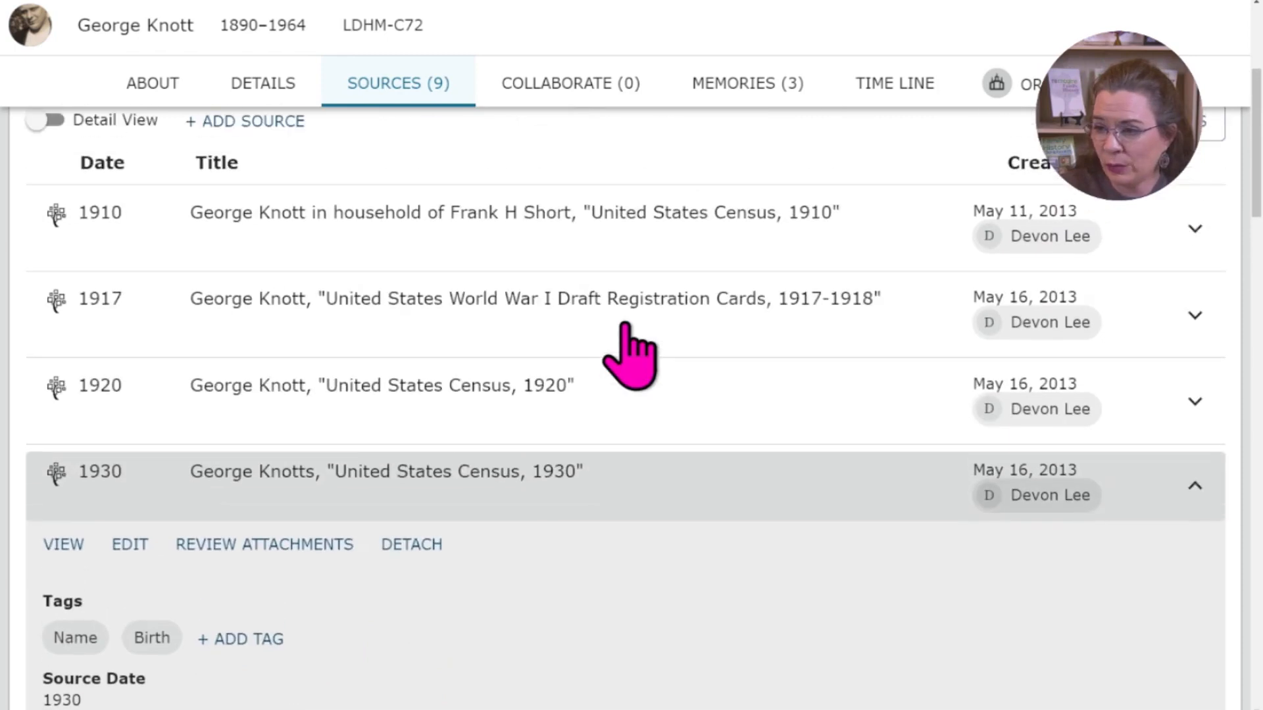
pyautogui.click(1194, 231)
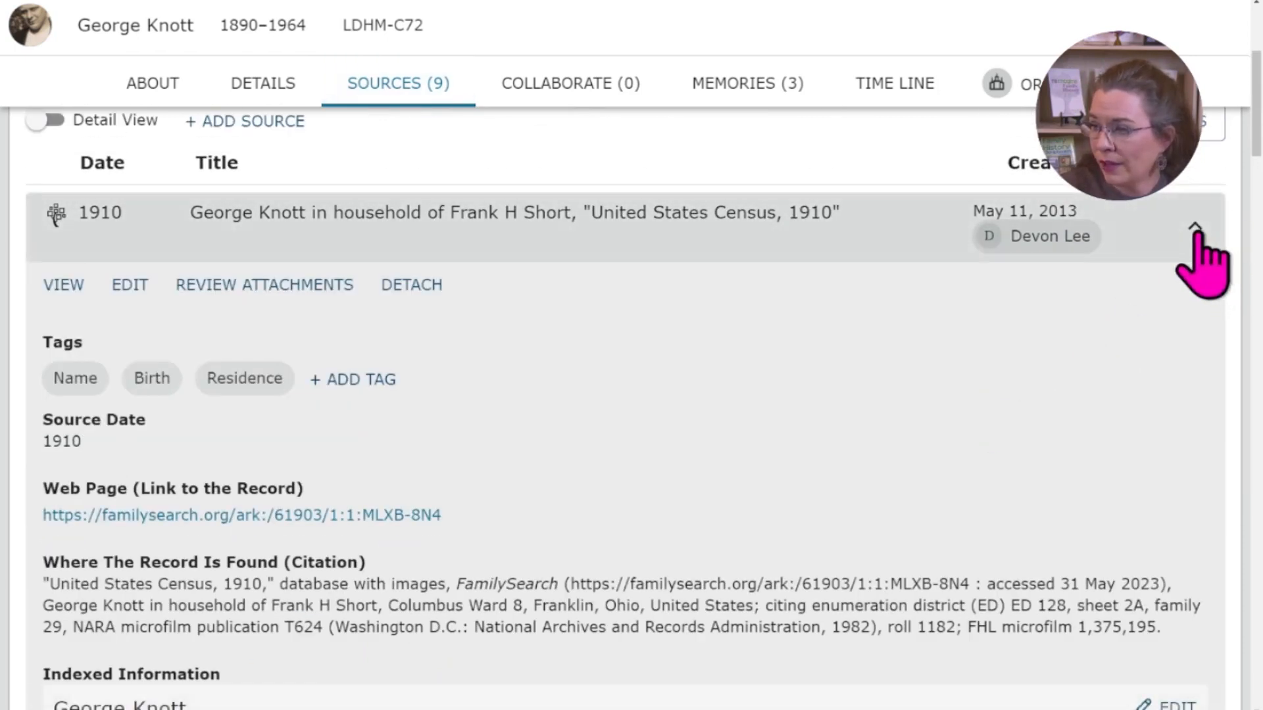
pyautogui.click(1196, 225)
pyautogui.click(1195, 225)
pyautogui.click(436, 217)
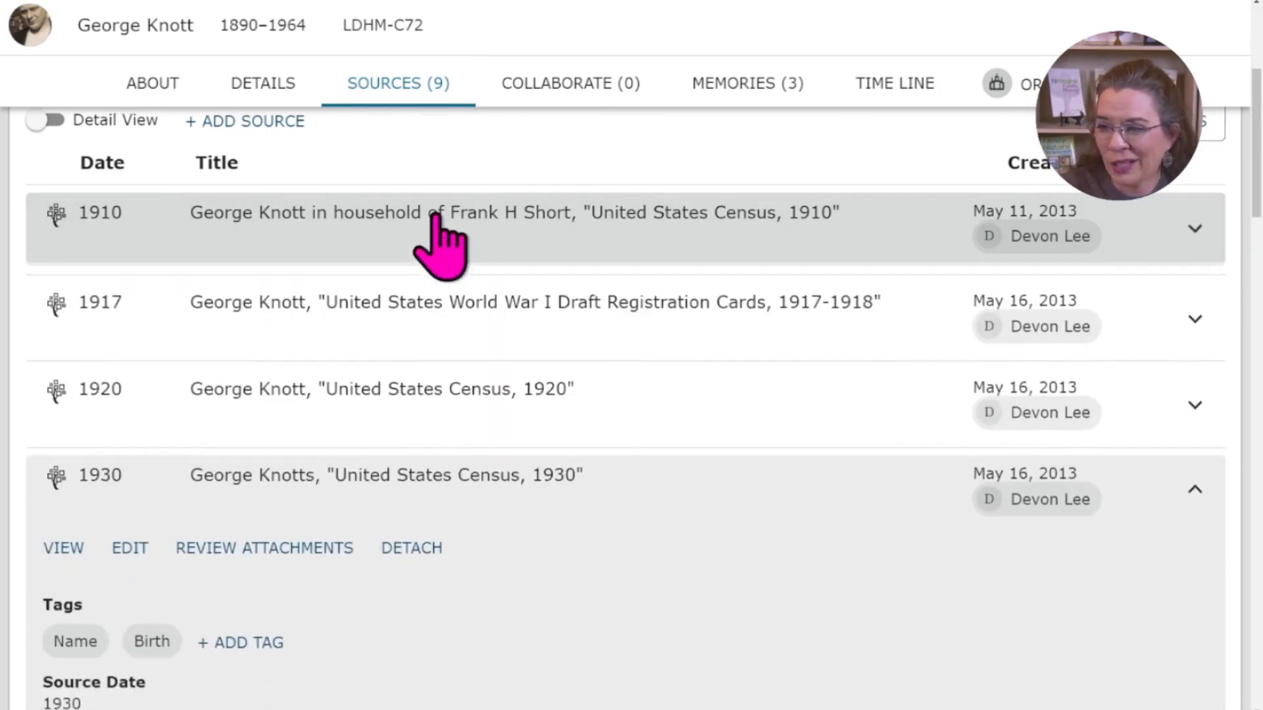
pyautogui.click(436, 217)
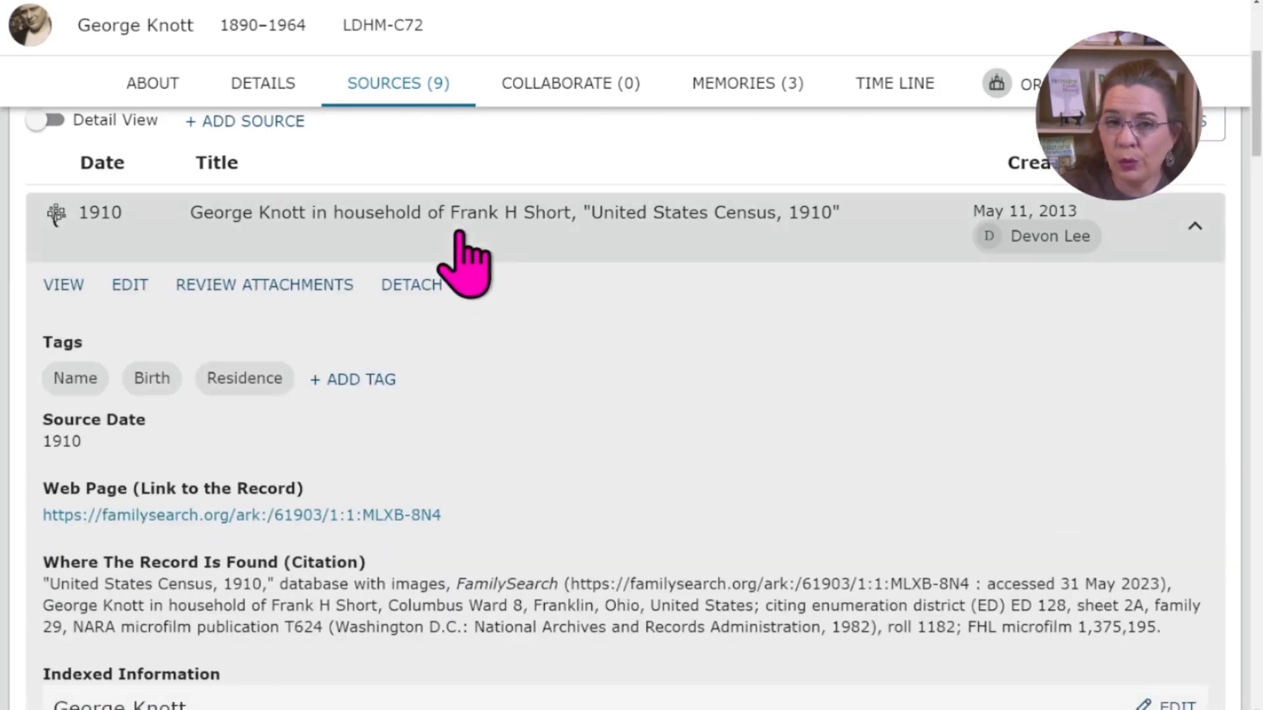
pyautogui.scroll(-1, 609, 481)
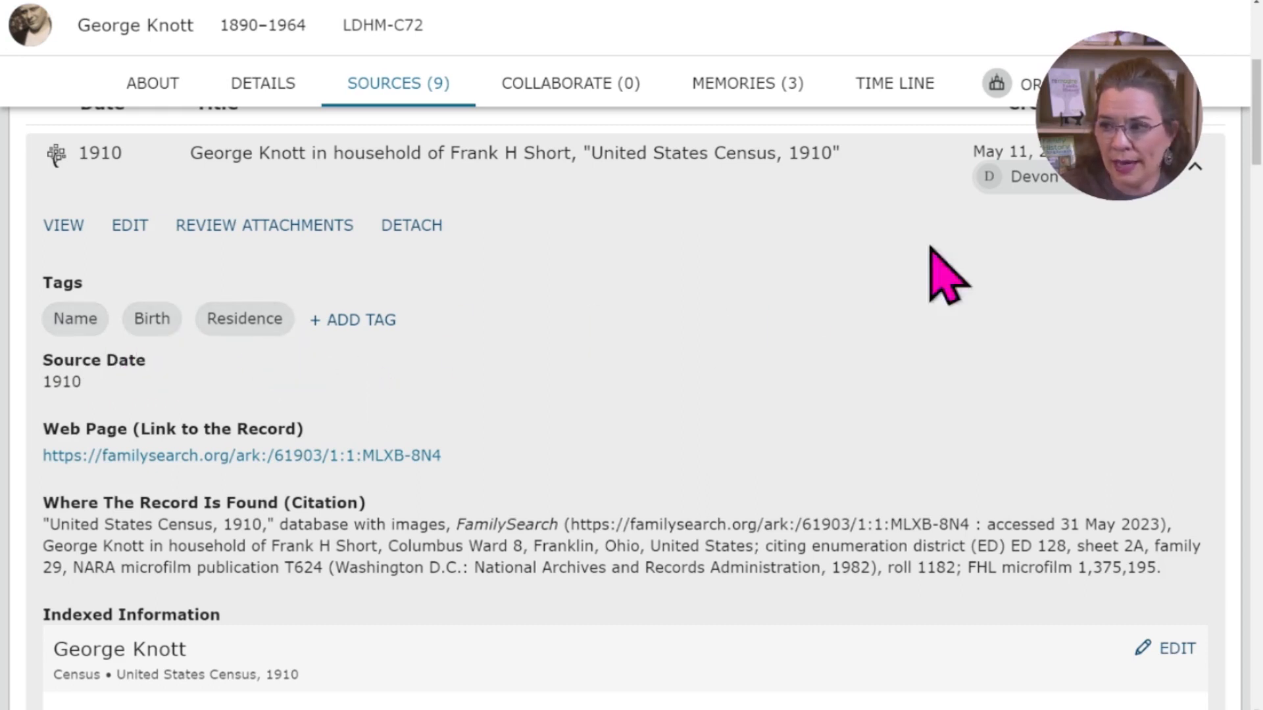
pyautogui.click(1193, 170)
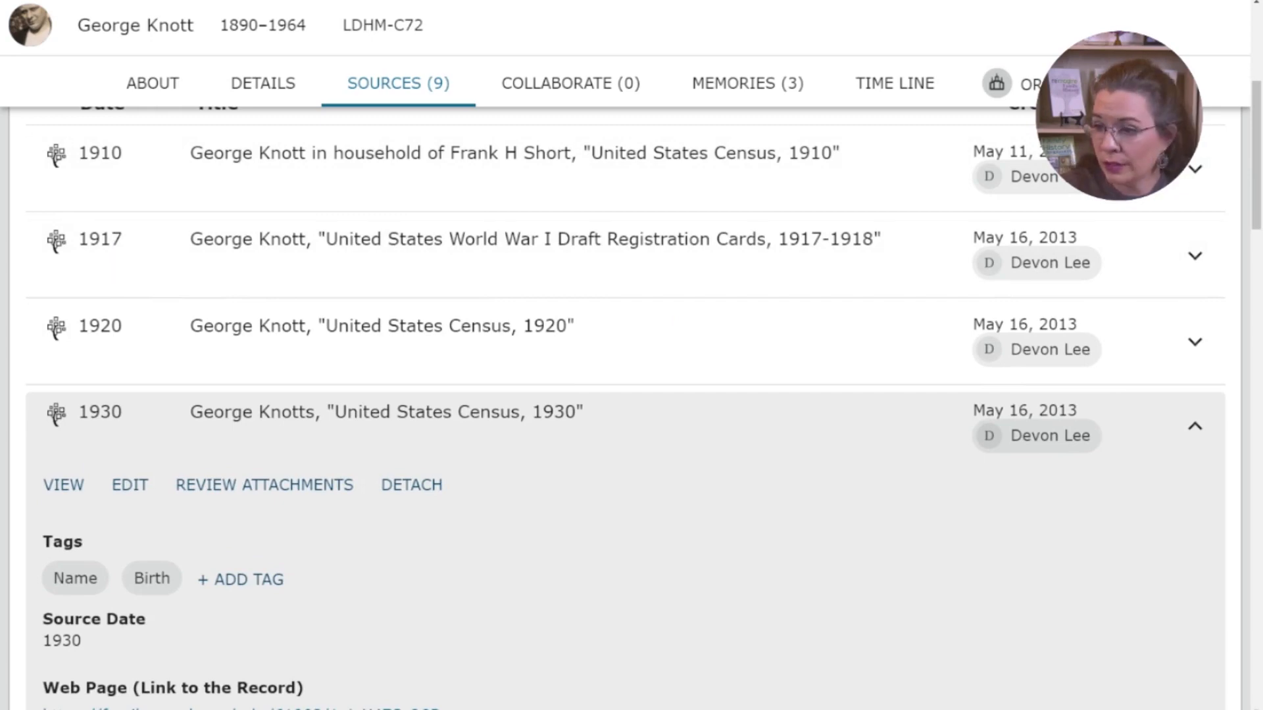
# - Check the 1917 draft registration and 1920 census source entries and collapse them
pyautogui.click(1194, 256)
pyautogui.scroll(-2, 739, 384)
pyautogui.scroll(2, 500, 329)
pyautogui.click(443, 253)
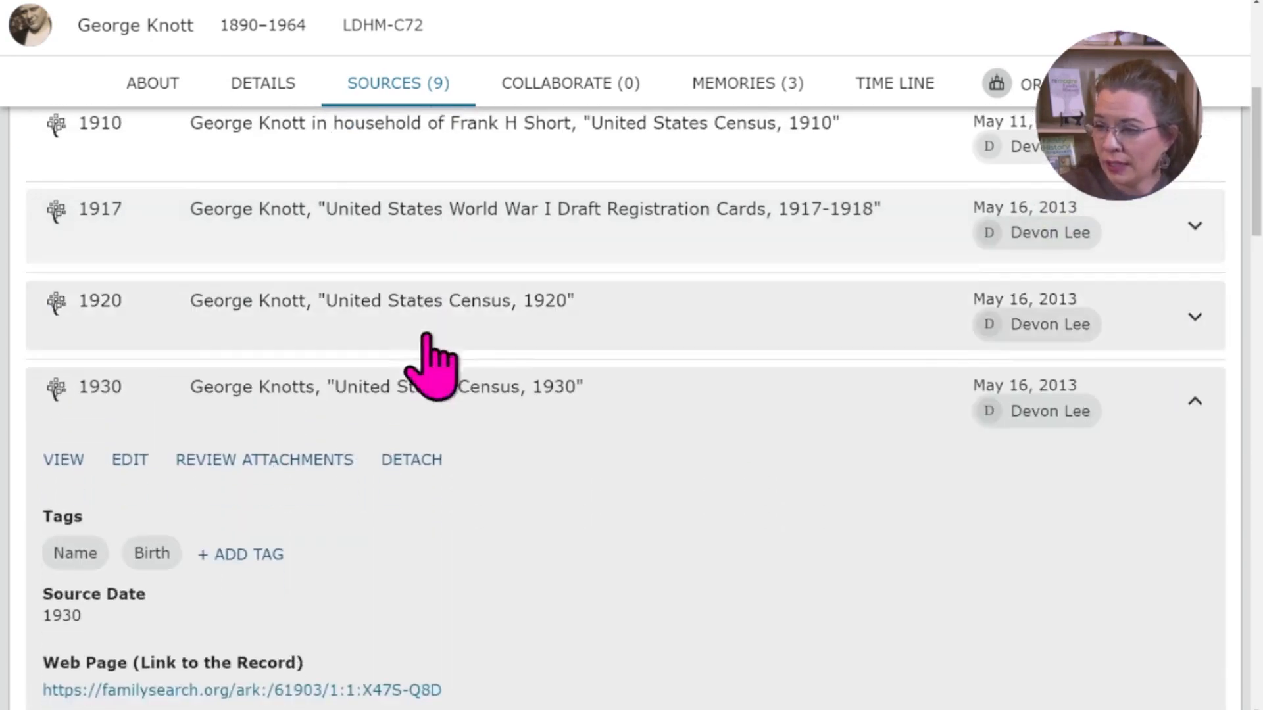
pyautogui.click(406, 338)
pyautogui.click(450, 306)
pyautogui.click(539, 423)
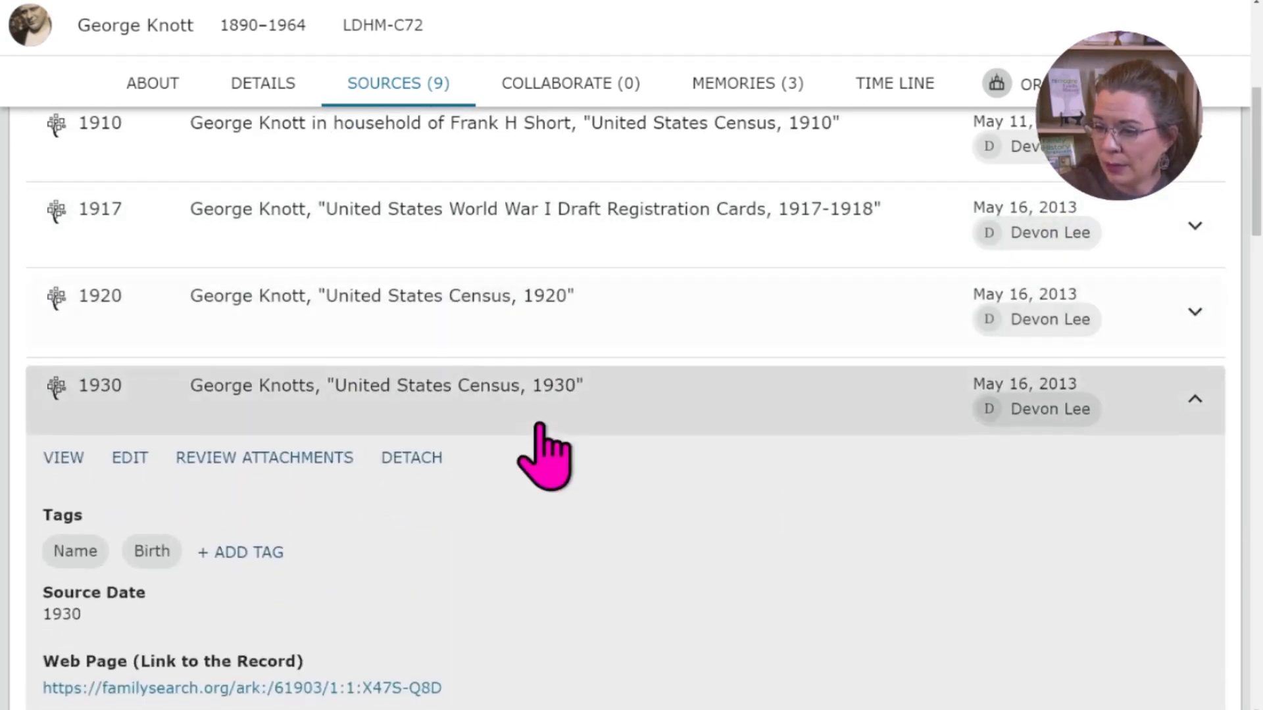
pyautogui.scroll(-2, 539, 423)
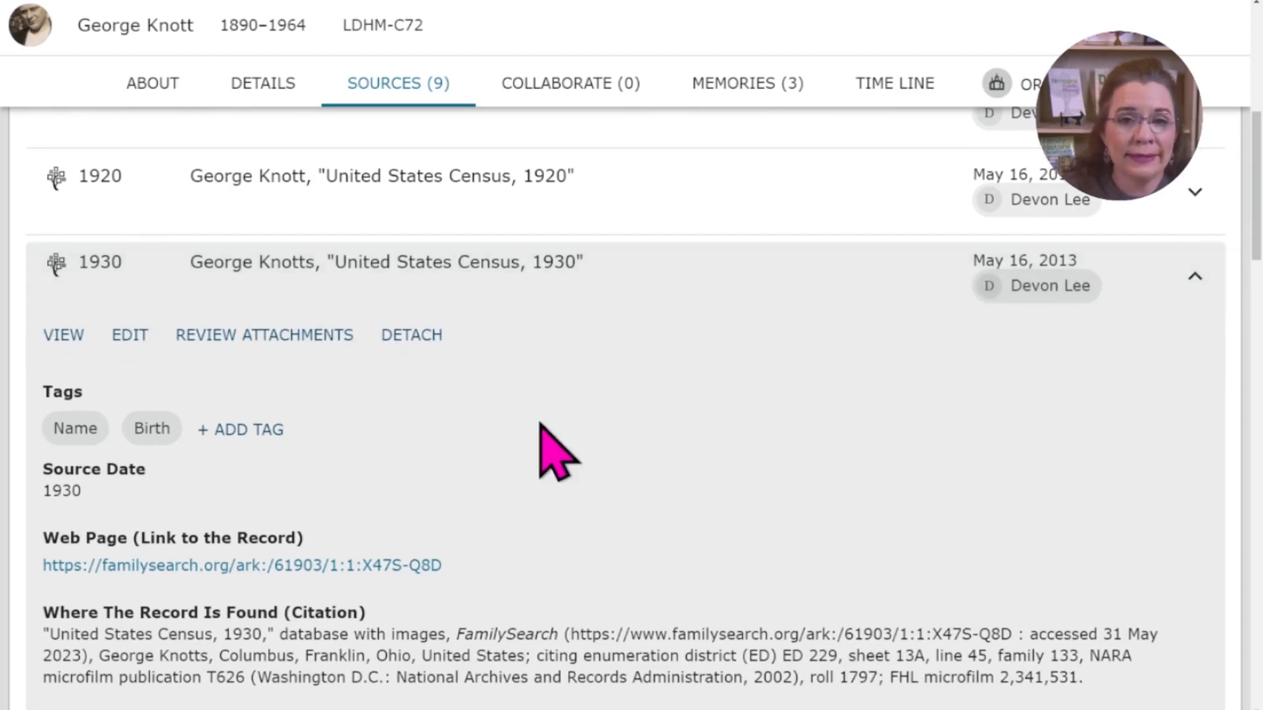
pyautogui.scroll(-2, 541, 424)
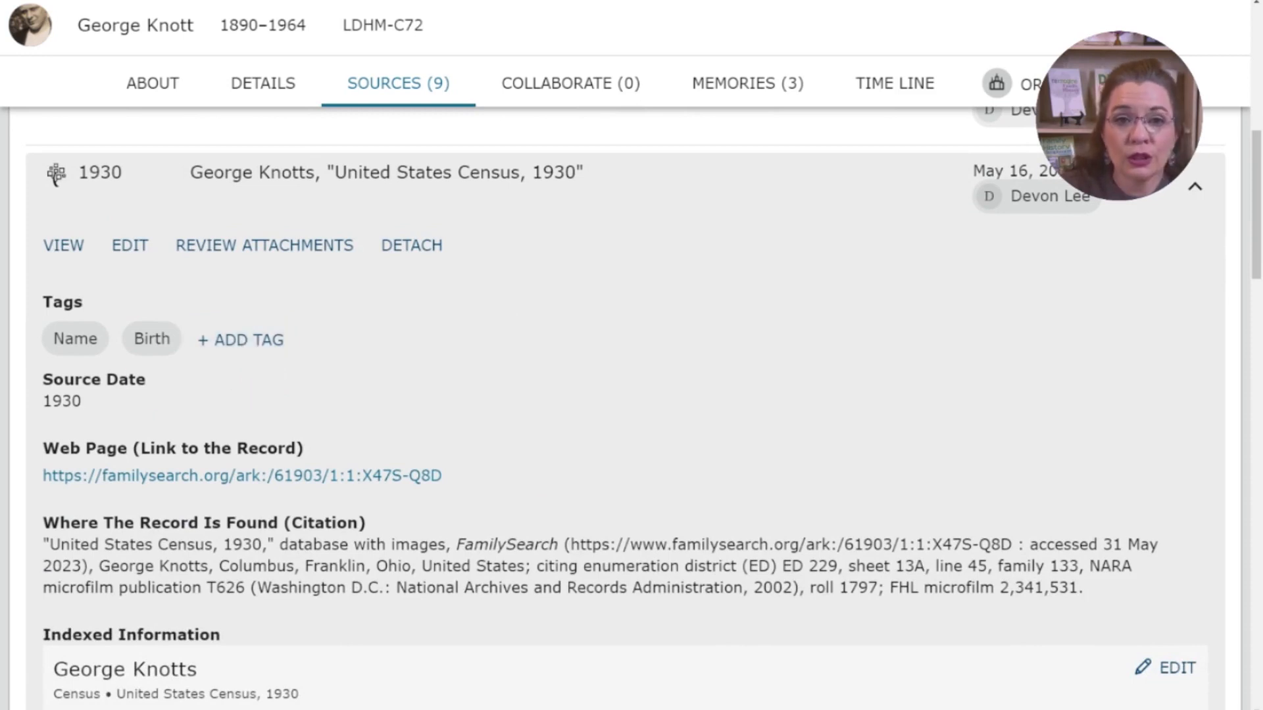
pyautogui.click(240, 340)
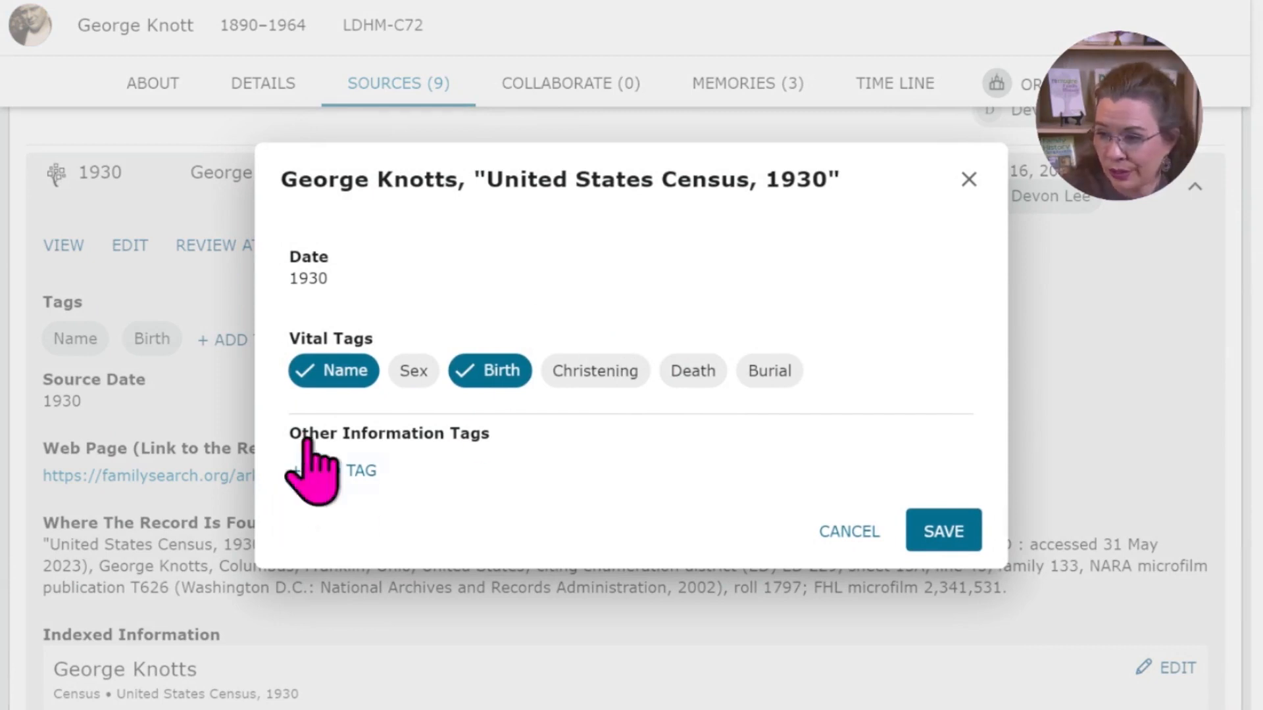
pyautogui.click(414, 371)
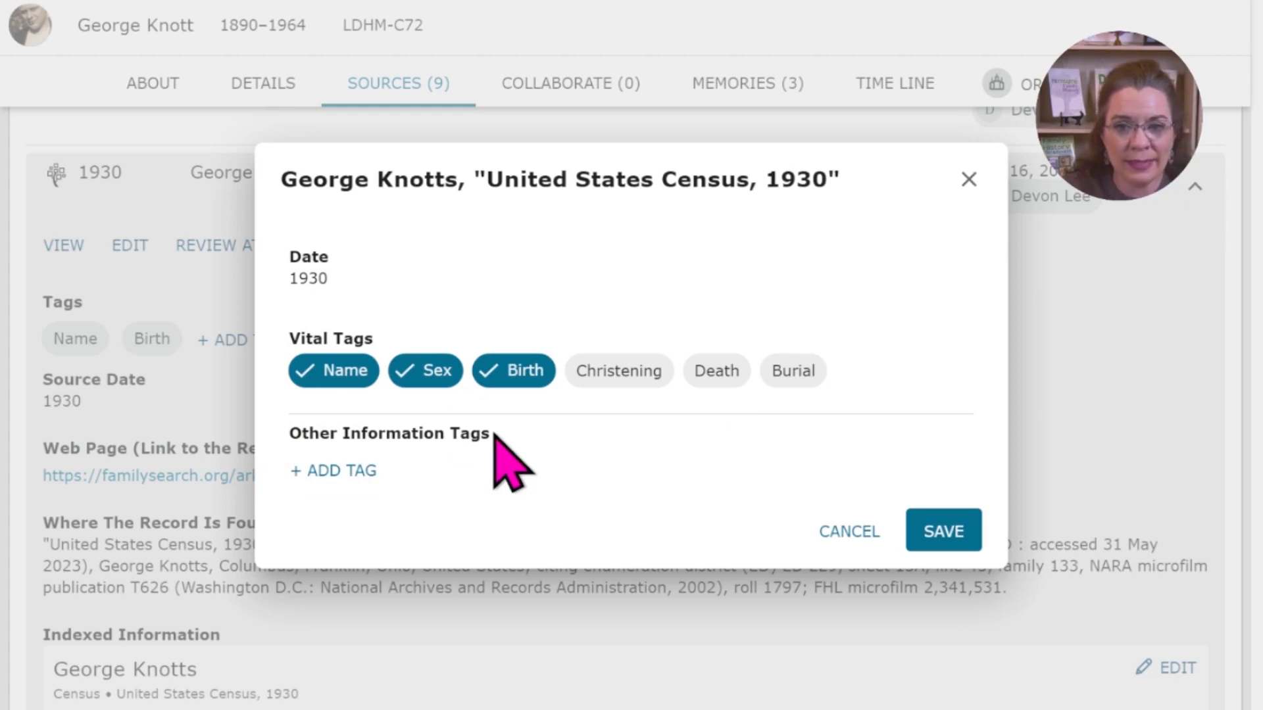
pyautogui.click(334, 471)
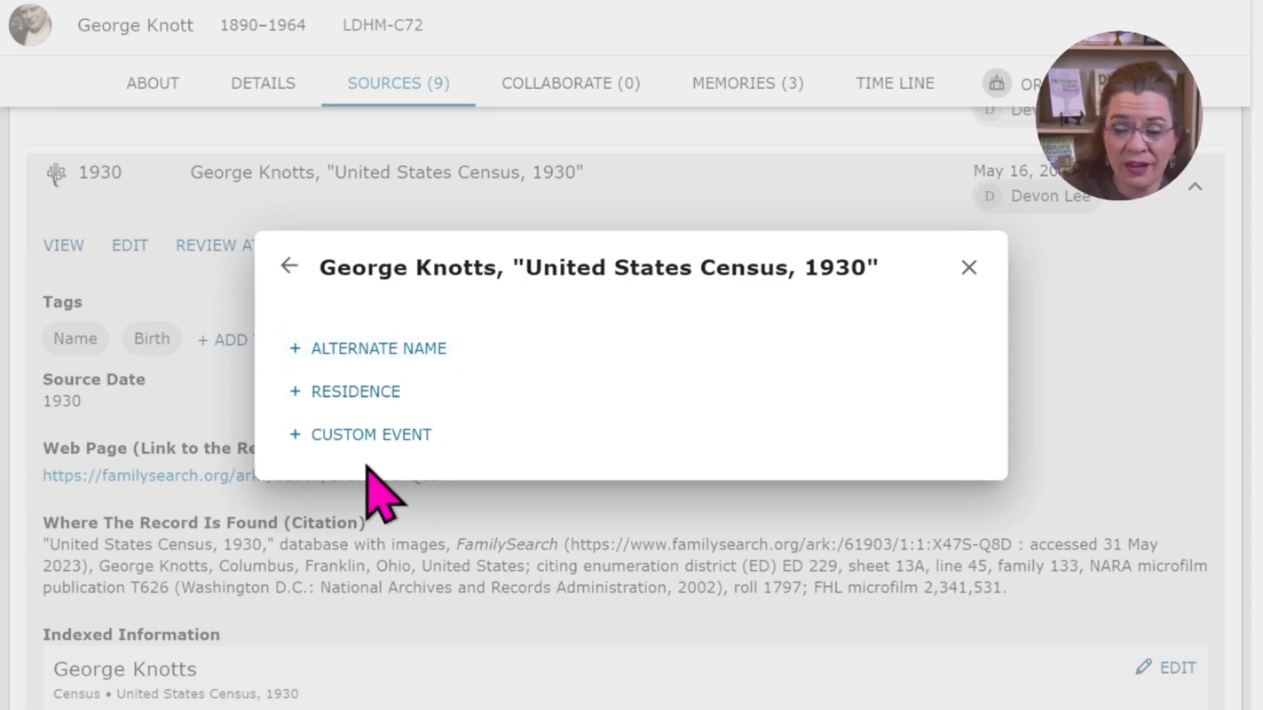
pyautogui.click(370, 394)
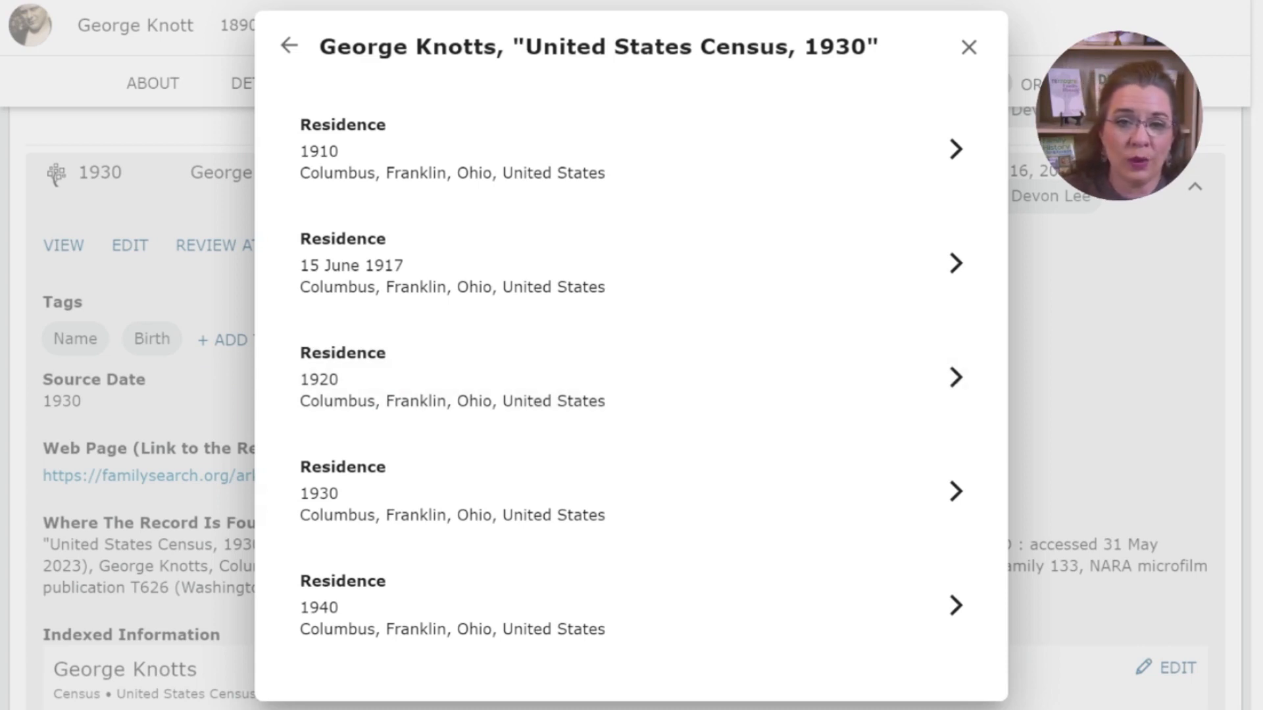
pyautogui.click(968, 47)
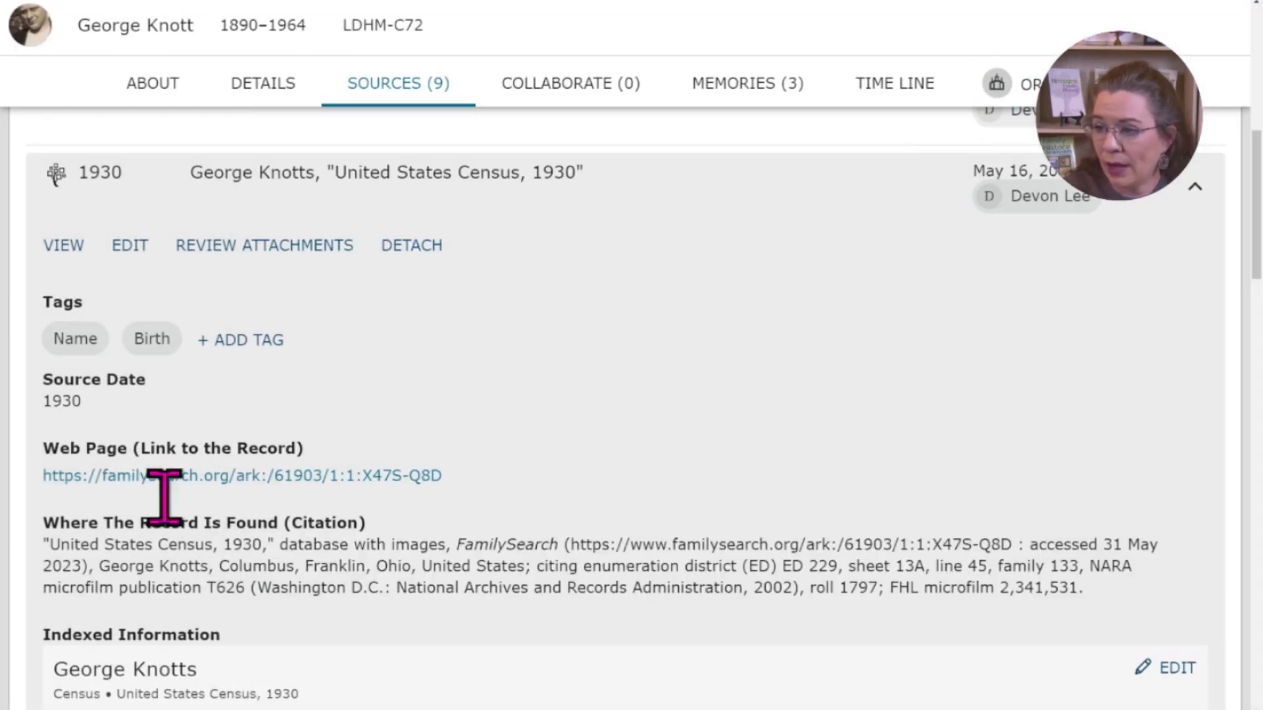
# - Check the existing residence events in the person's details and return to the source list
pyautogui.click(263, 88)
pyautogui.scroll(-10, 299, 585)
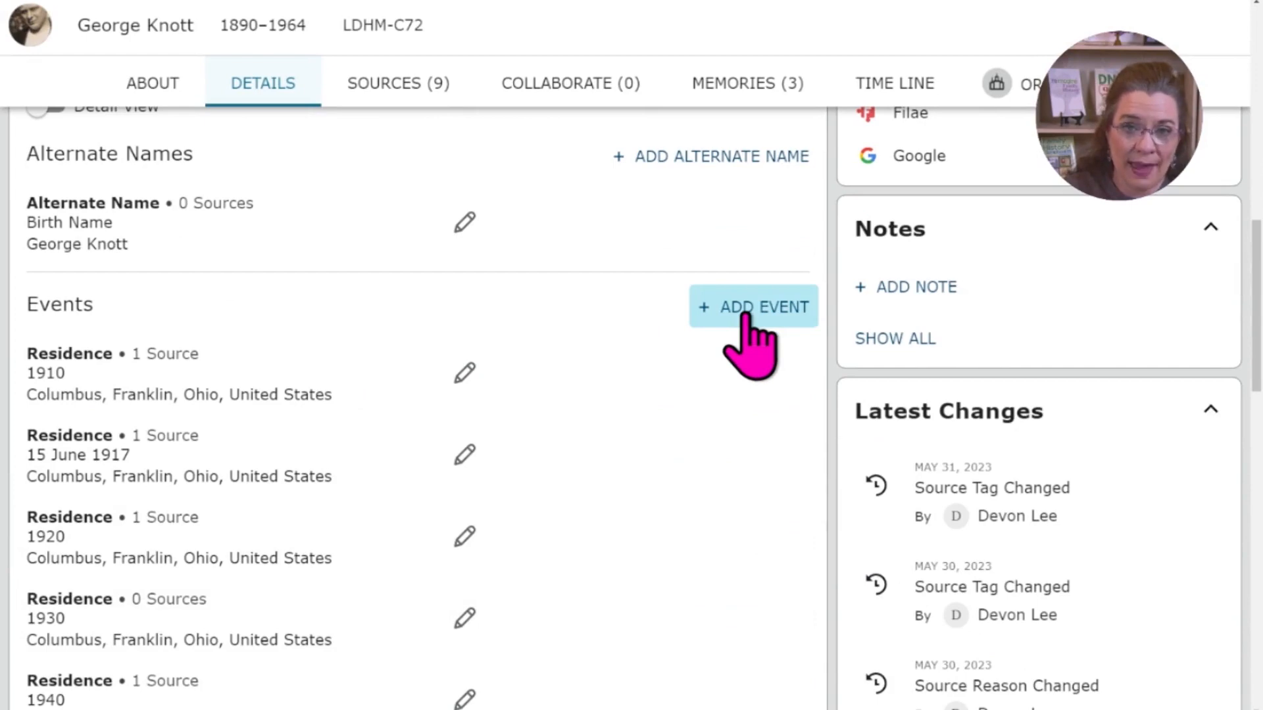
pyautogui.scroll(8, 407, 59)
pyautogui.click(407, 53)
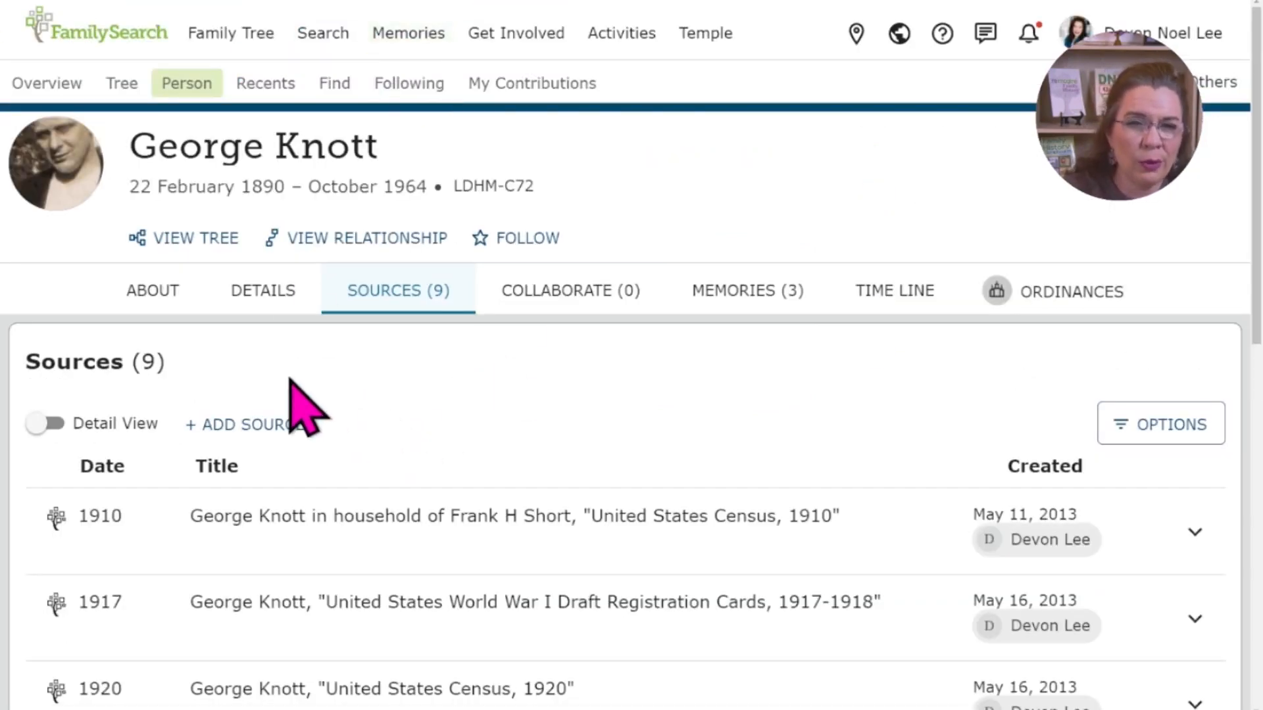
# - Tag the 1930 census source to the 1930 residence event in Columbus, Franklin, Ohio, and save the tags
pyautogui.scroll(-10, 329, 454)
pyautogui.scroll(2, 355, 329)
pyautogui.click(361, 309)
pyautogui.scroll(-1, 344, 516)
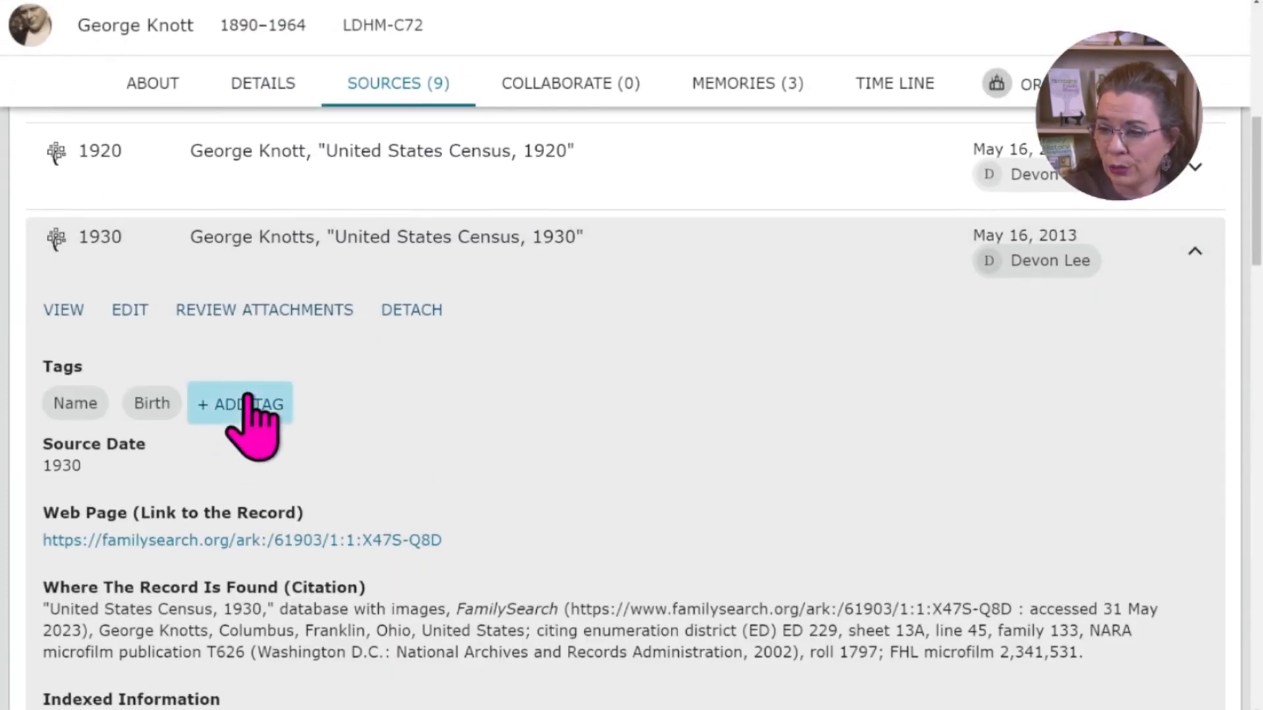
pyautogui.click(240, 405)
pyautogui.click(336, 471)
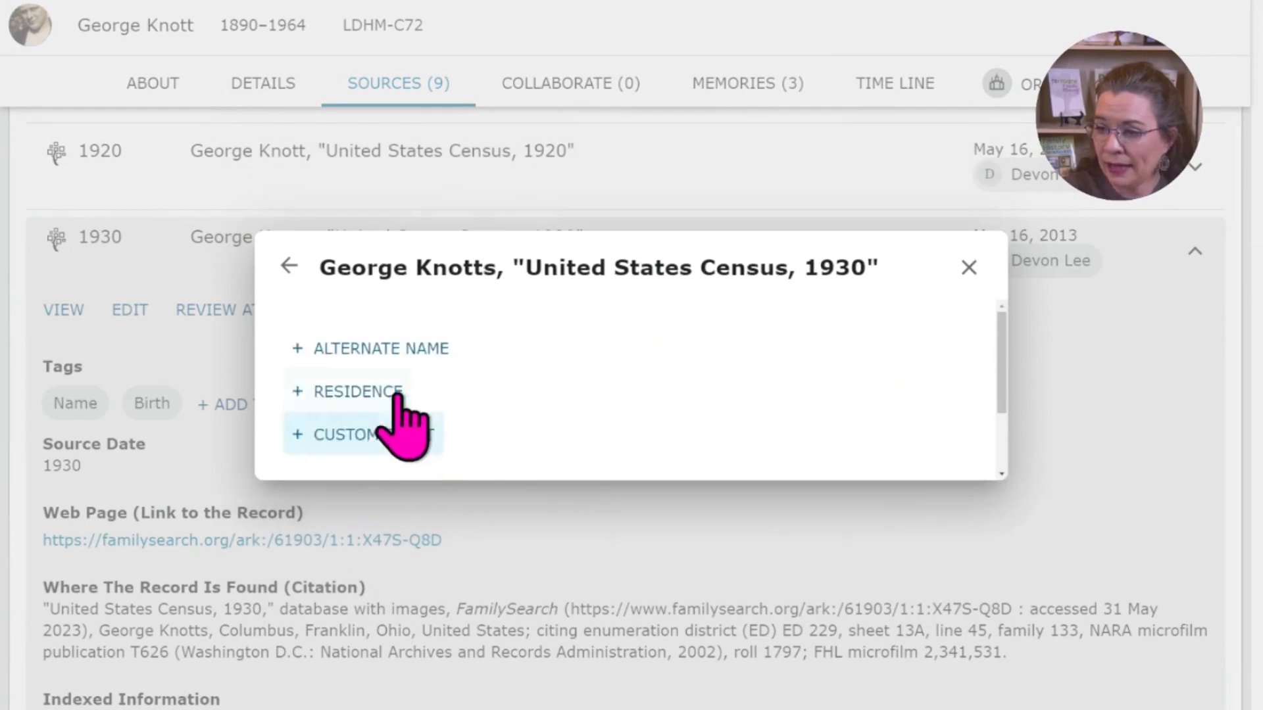
pyautogui.click(389, 394)
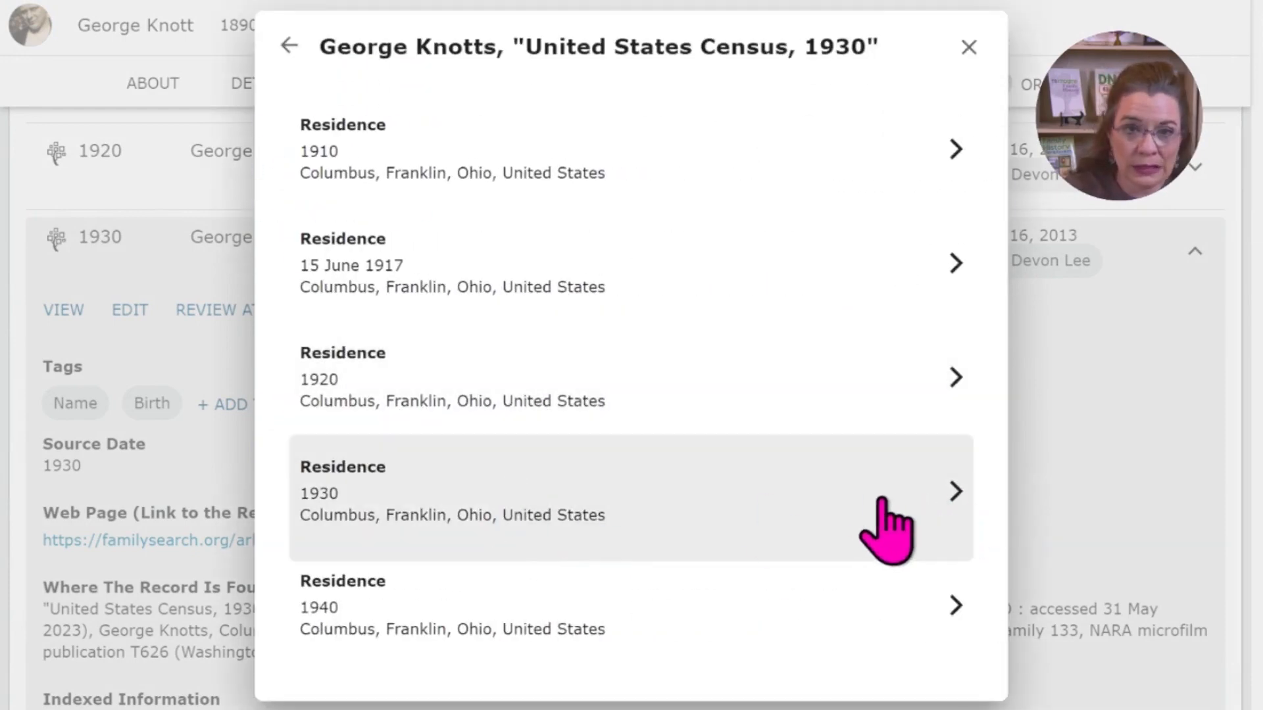
pyautogui.click(919, 505)
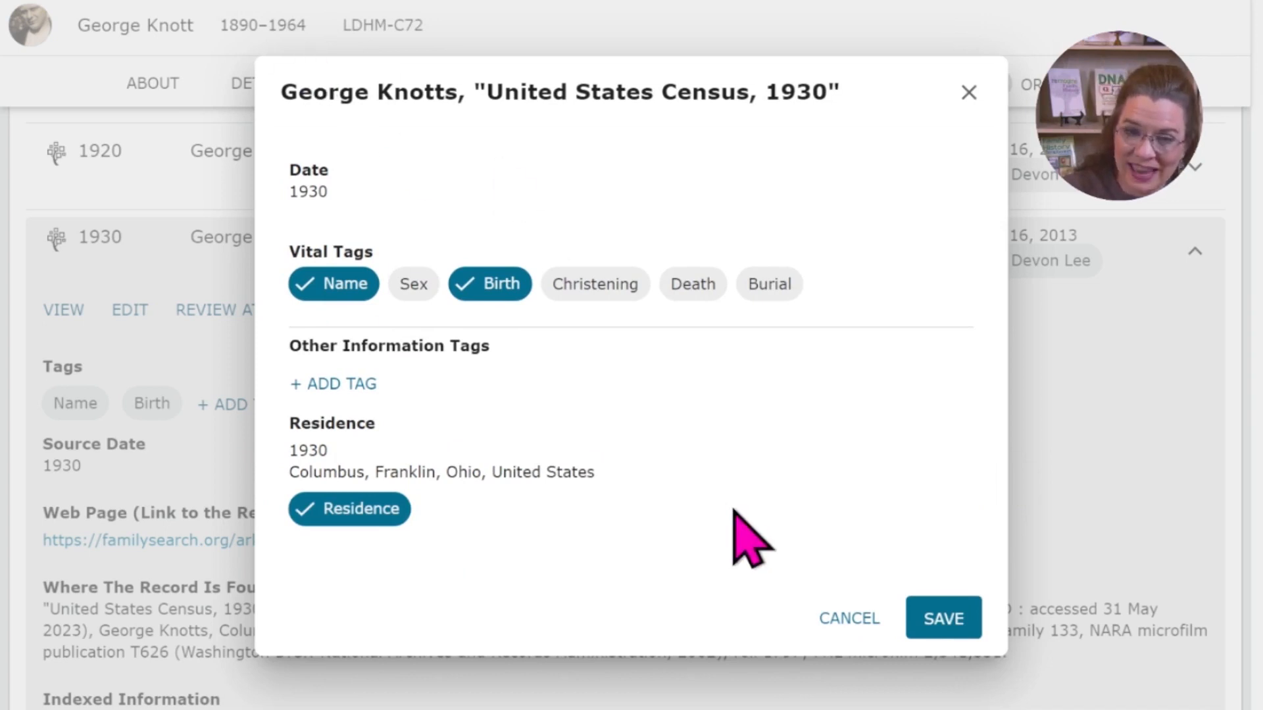
pyautogui.click(960, 631)
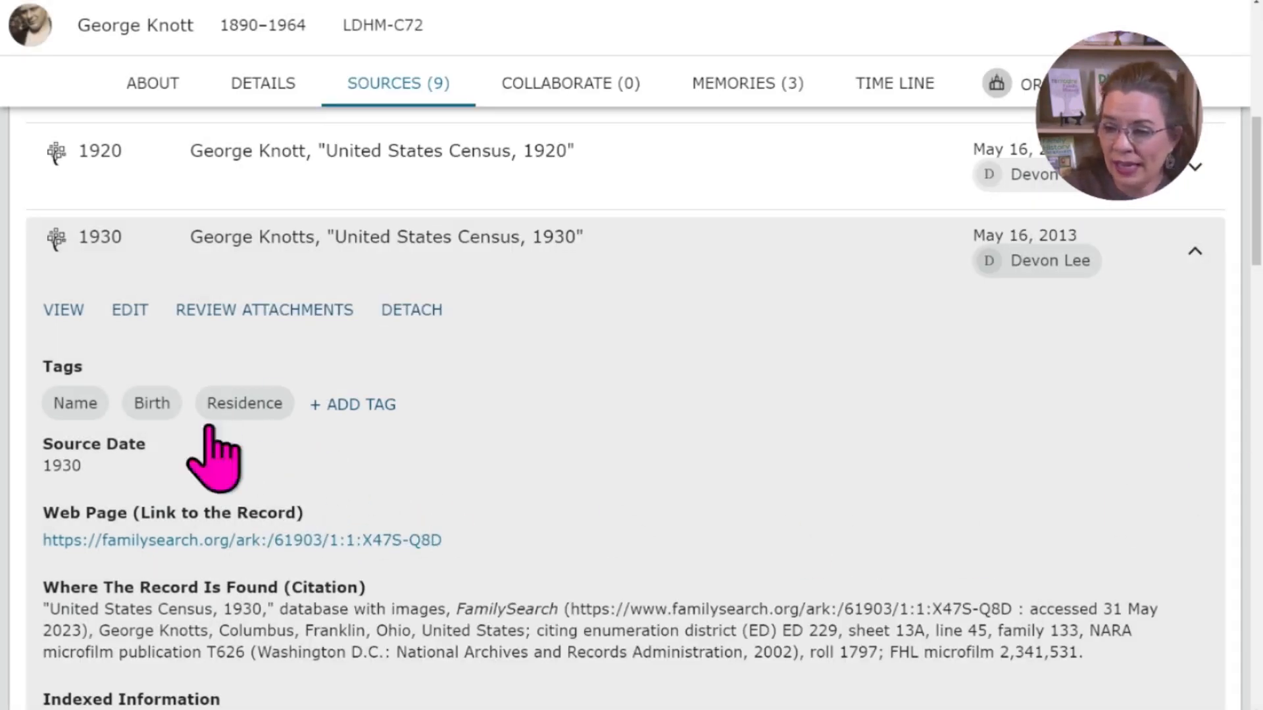
# - Tag the 1930 census source to the 1940 residence event as well and save the tags
pyautogui.click(243, 415)
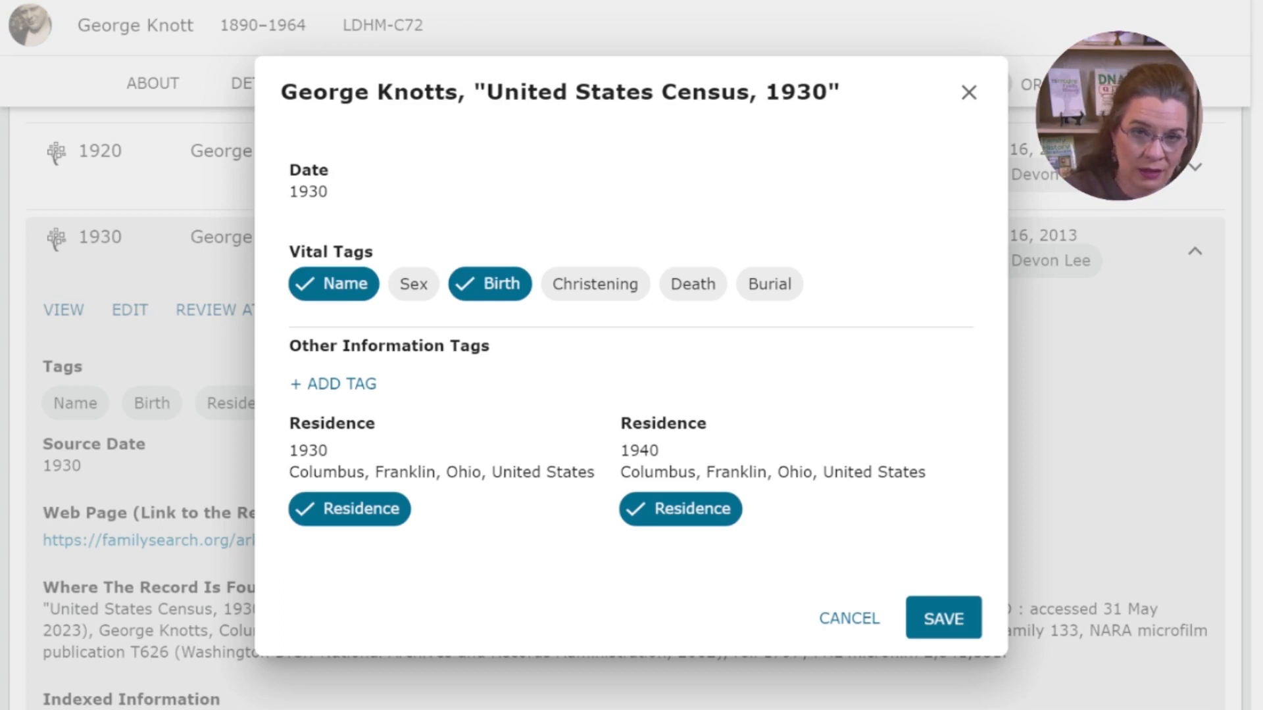
pyautogui.click(680, 509)
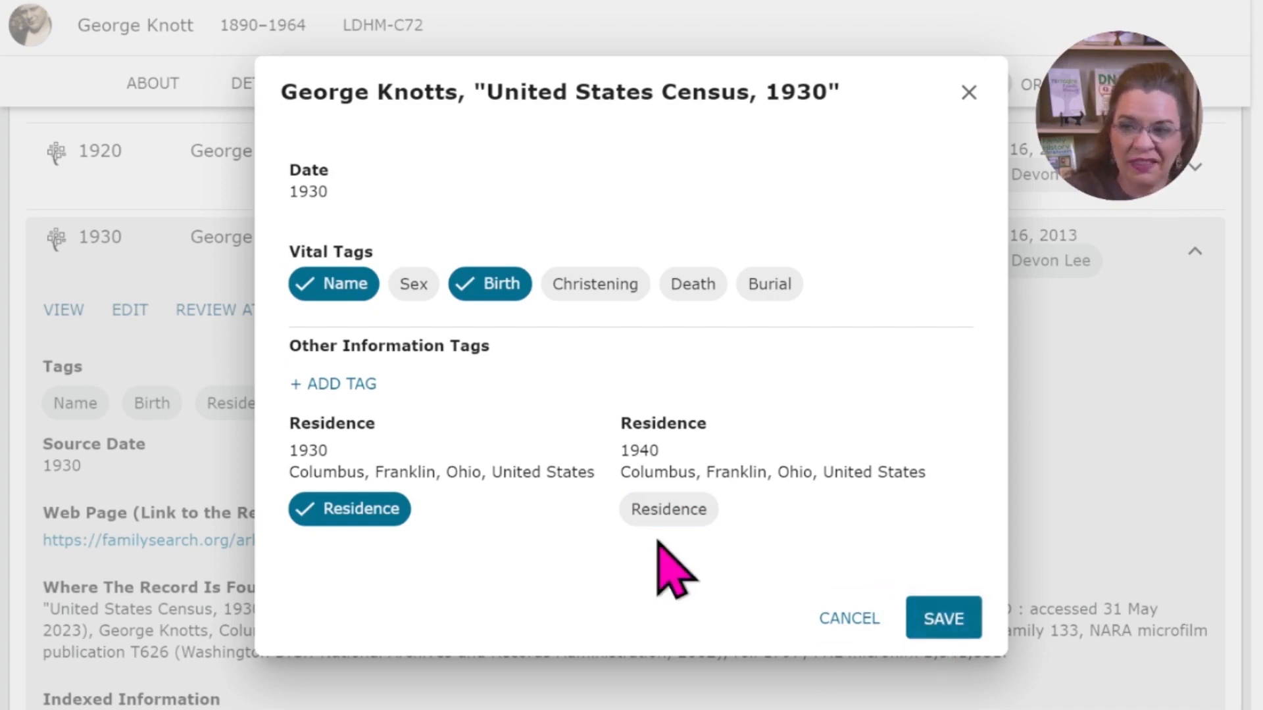
pyautogui.click(667, 512)
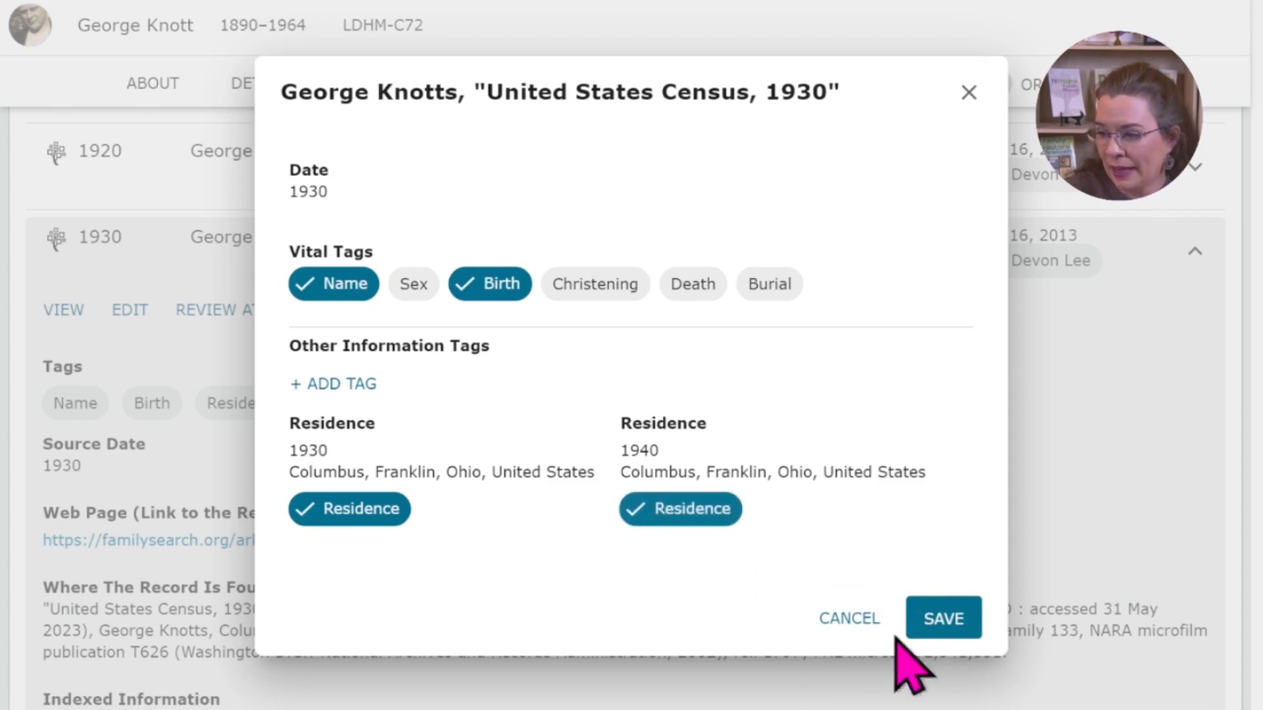
pyautogui.click(941, 622)
# - Check both residence tags on the 1930 census source and delete the one linked to the 1940 residence
pyautogui.scroll(5, 493, 408)
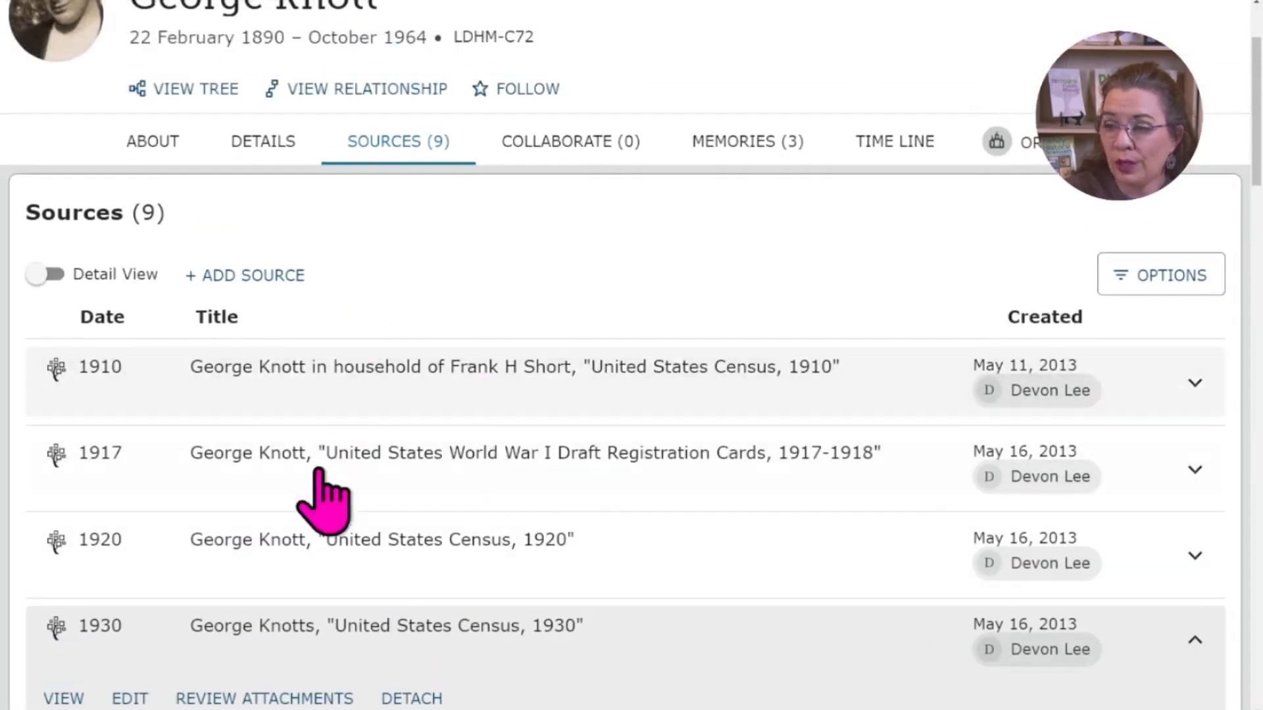
pyautogui.scroll(-1, 309, 592)
pyautogui.scroll(-4, 270, 481)
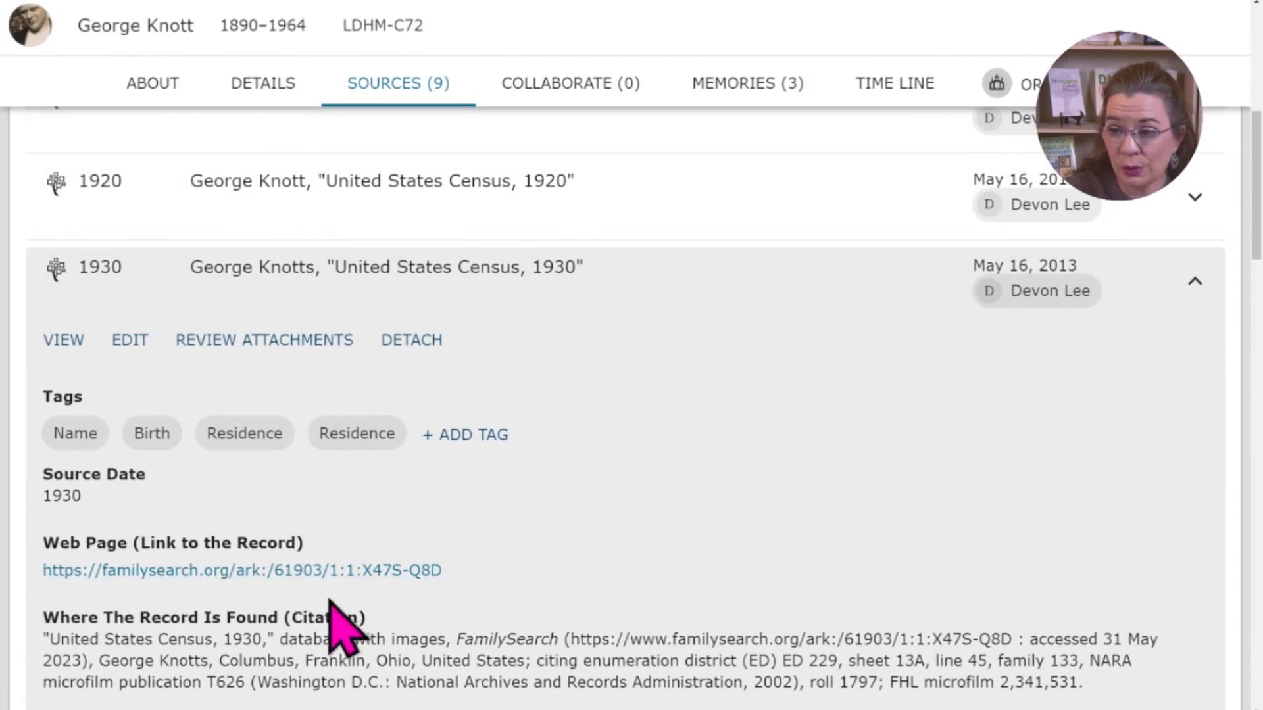
pyautogui.scroll(-3, 330, 607)
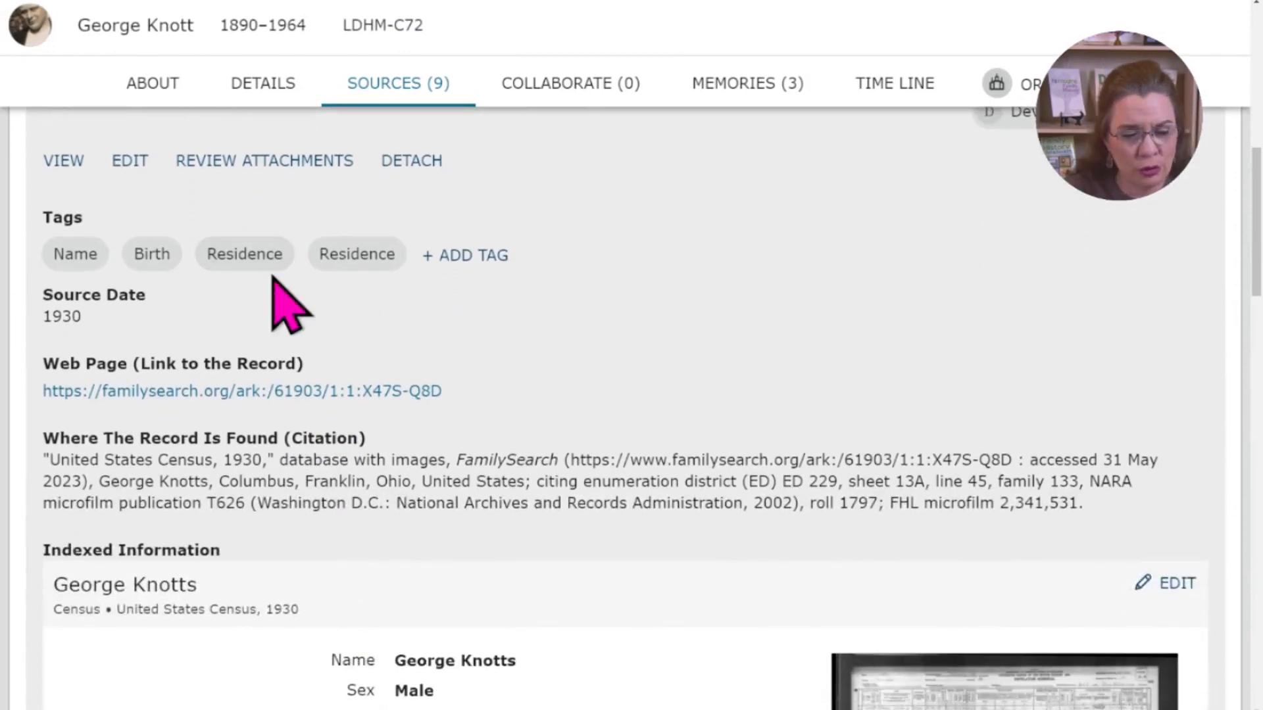
pyautogui.click(248, 258)
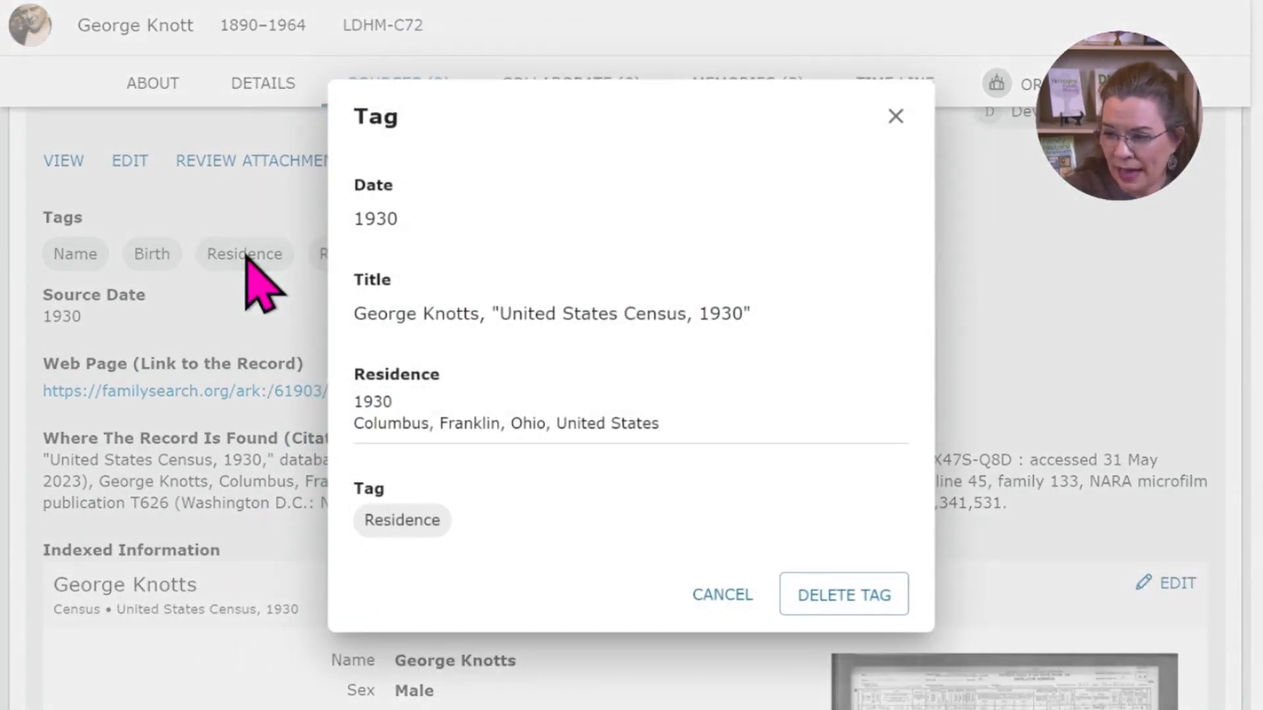
pyautogui.click(722, 596)
pyautogui.click(369, 256)
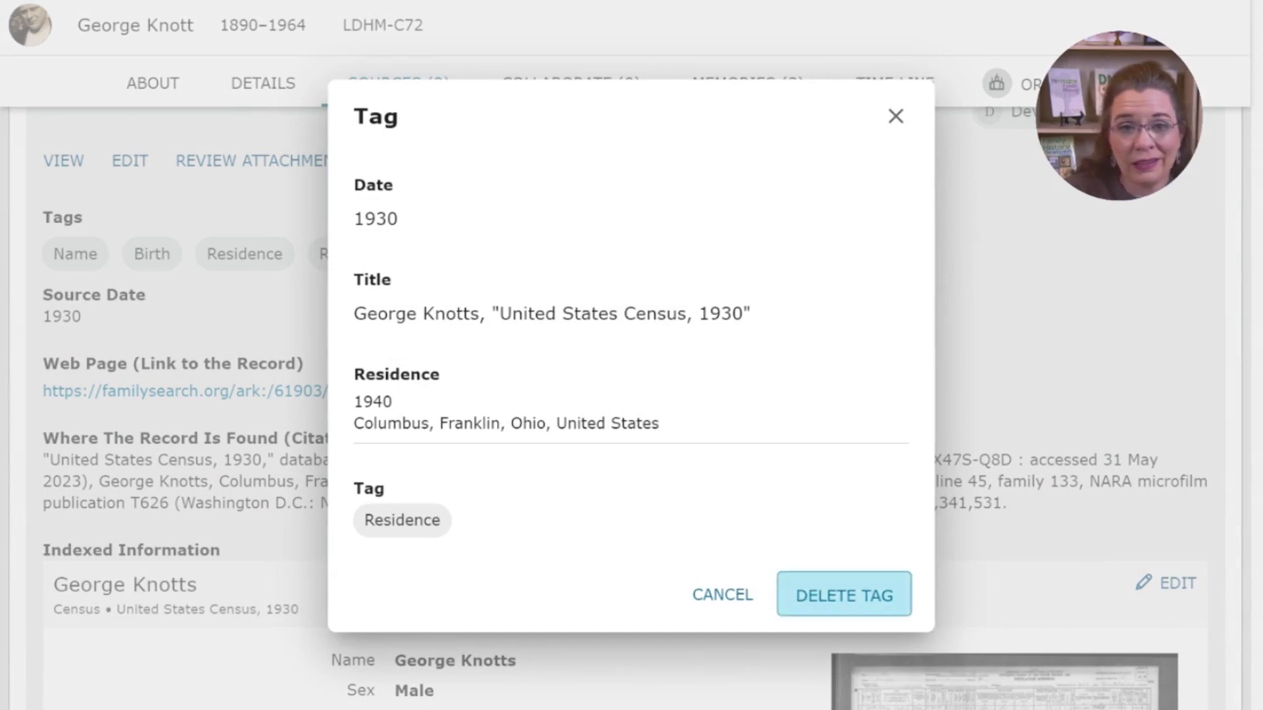
pyautogui.click(844, 595)
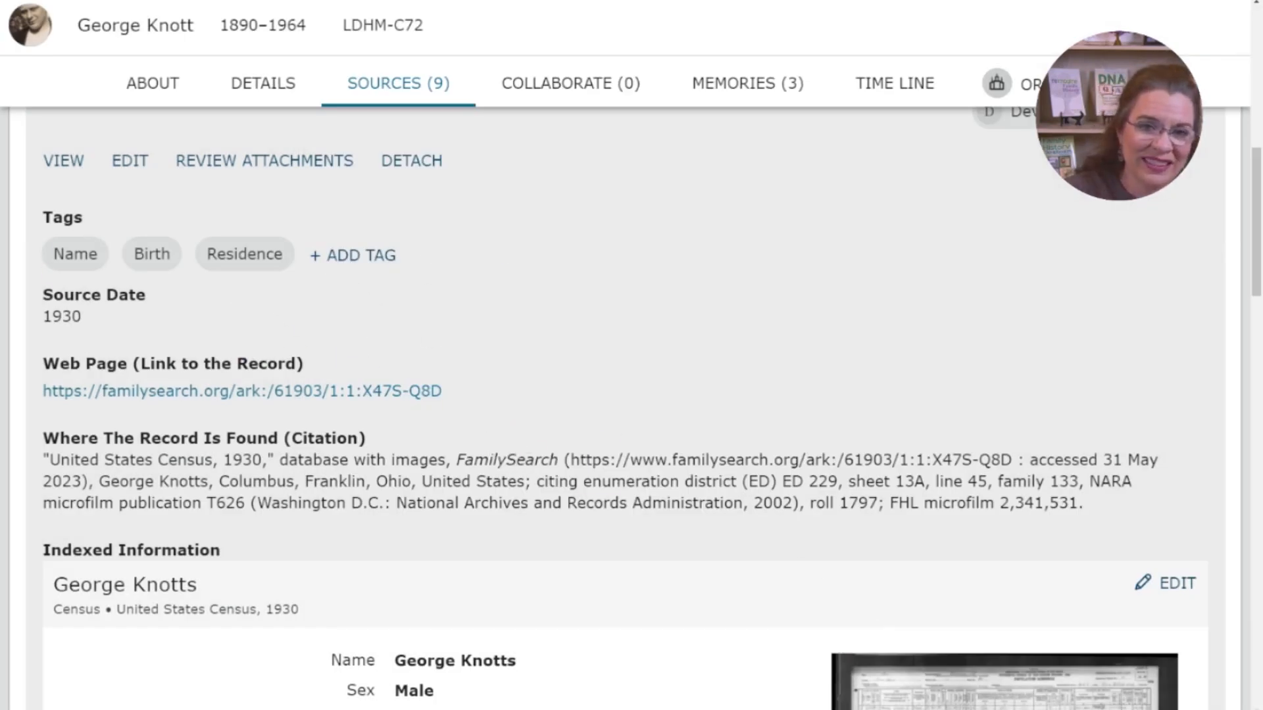
# - Tag the United States 1950 Census source to the 10 April 1950 residence event in the person's details and close the event
pyautogui.click(263, 83)
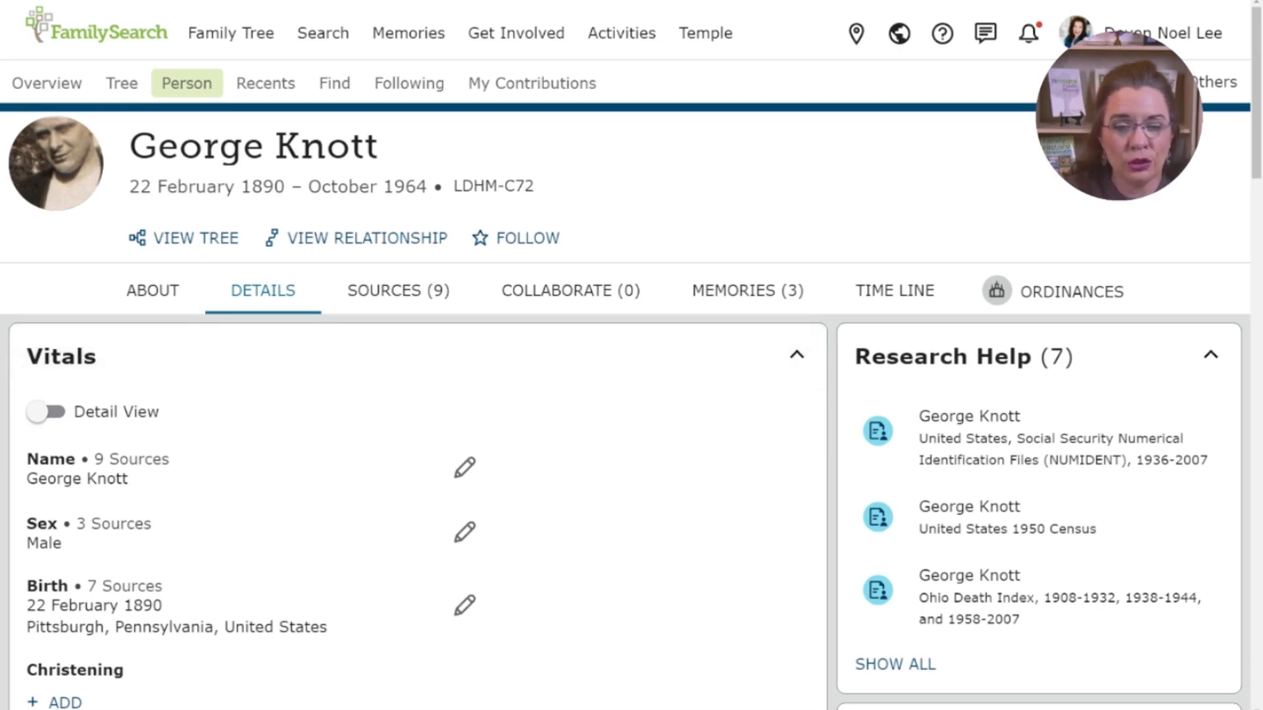
pyautogui.scroll(-3, 632, 395)
pyautogui.scroll(-6, 631, 395)
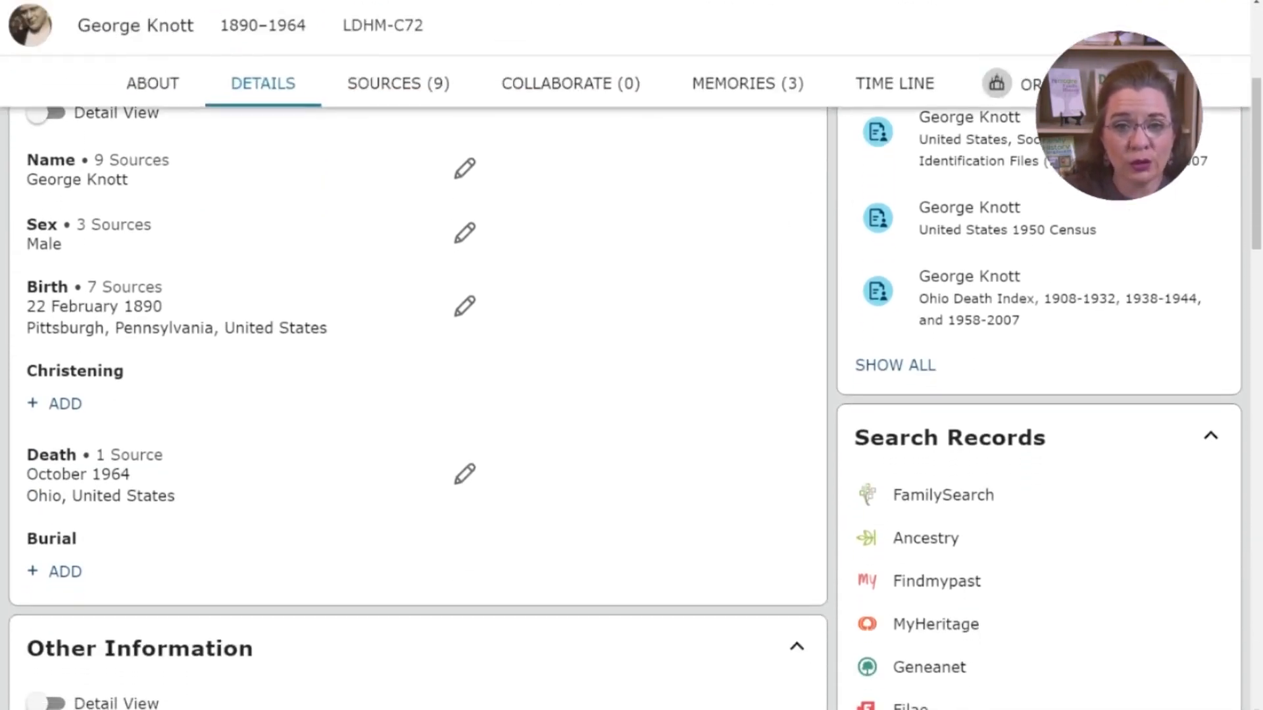
pyautogui.scroll(-7, 632, 395)
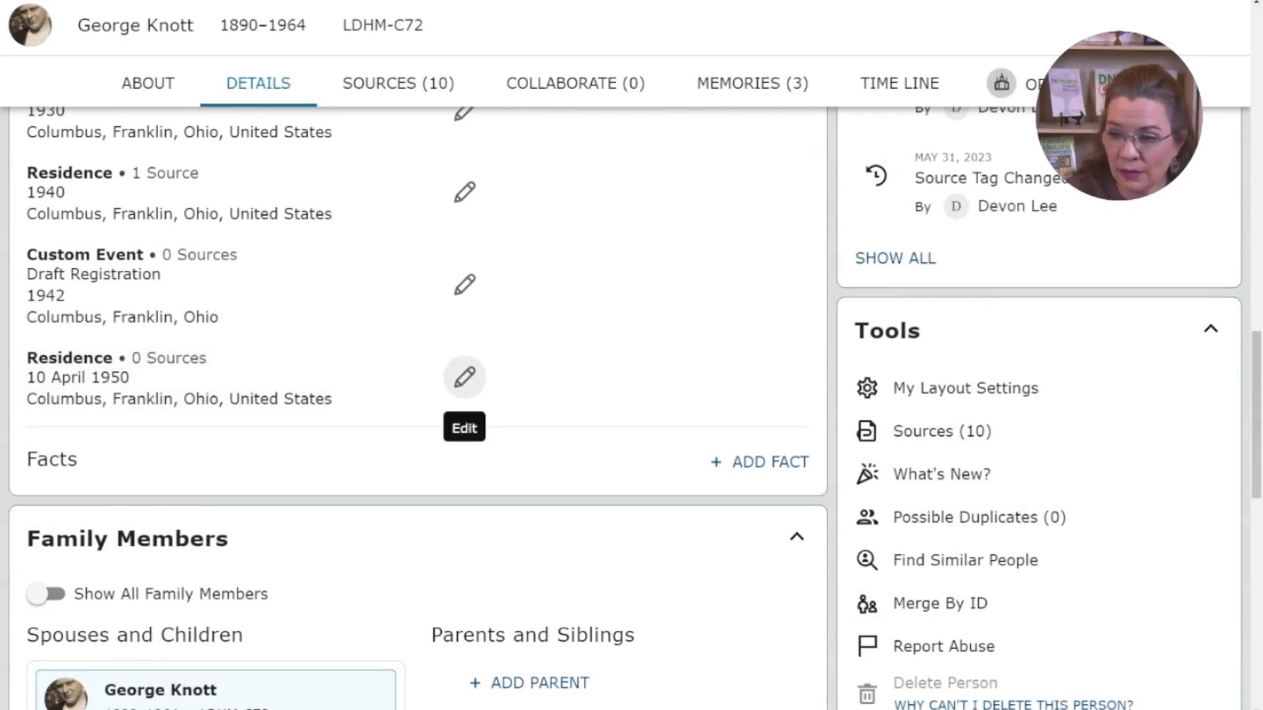
pyautogui.click(465, 377)
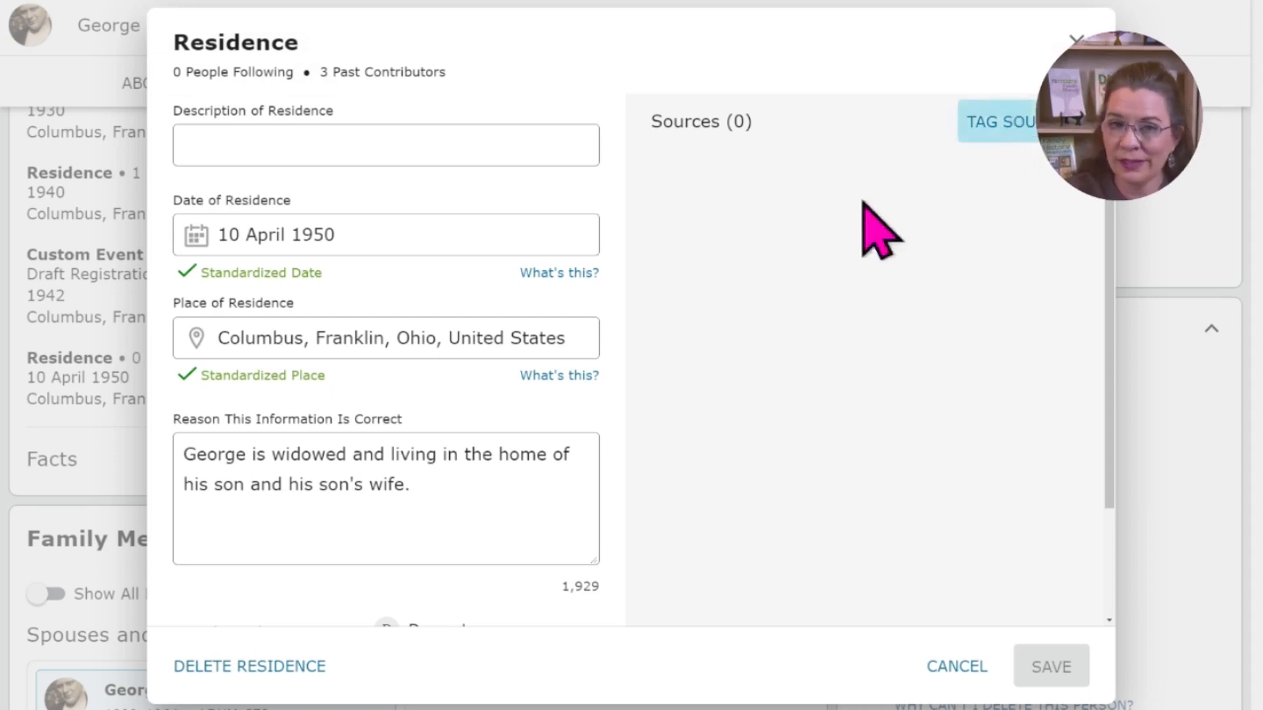
pyautogui.click(994, 127)
pyautogui.scroll(-5, 555, 198)
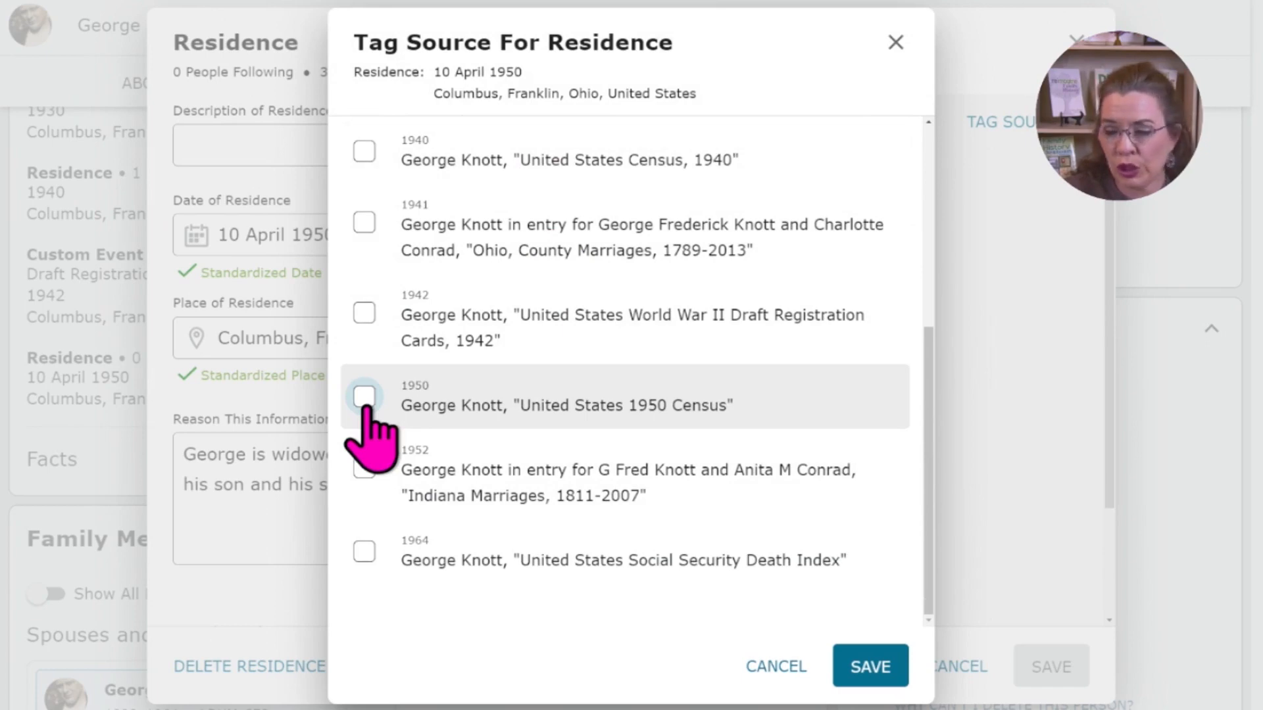
pyautogui.click(365, 398)
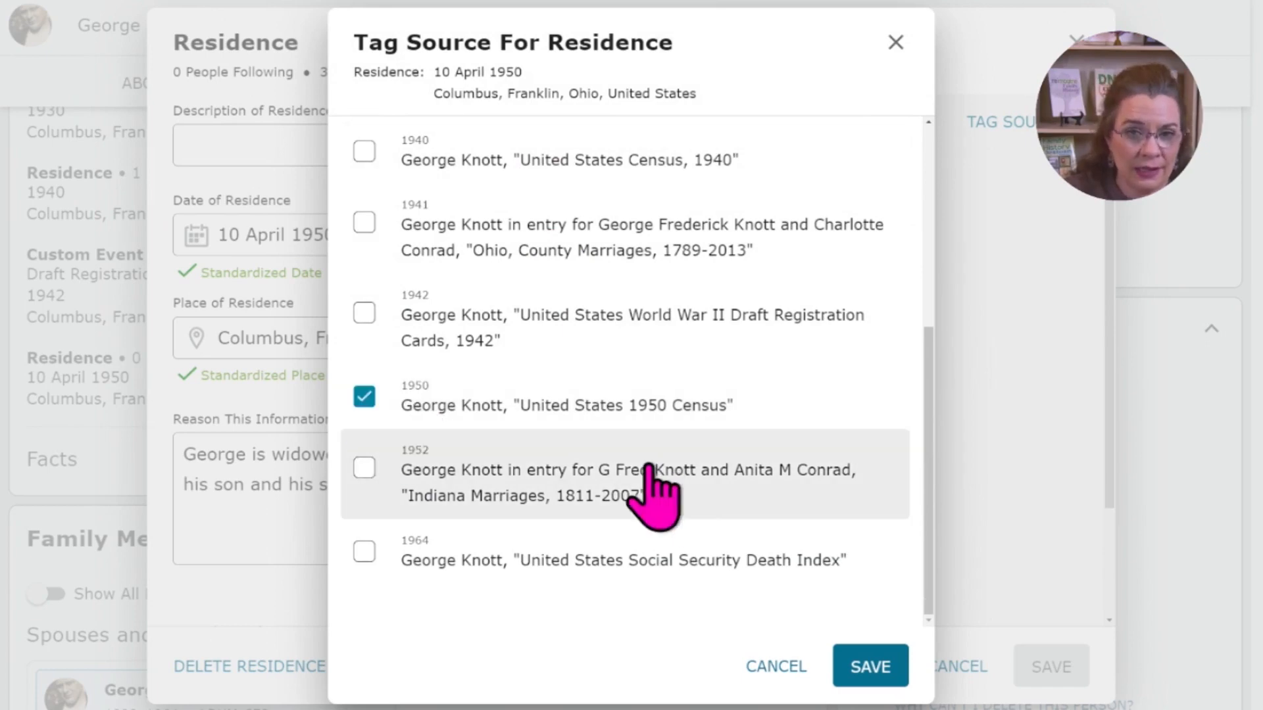
pyautogui.click(364, 313)
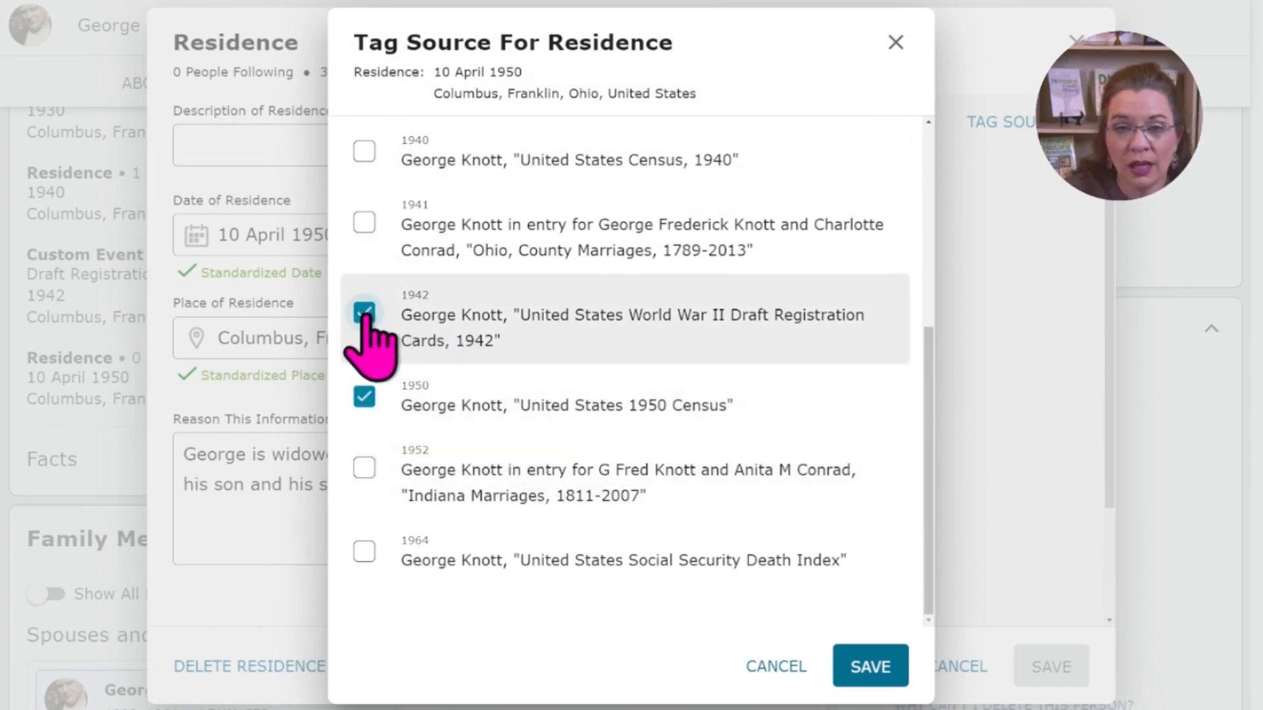
pyautogui.click(365, 313)
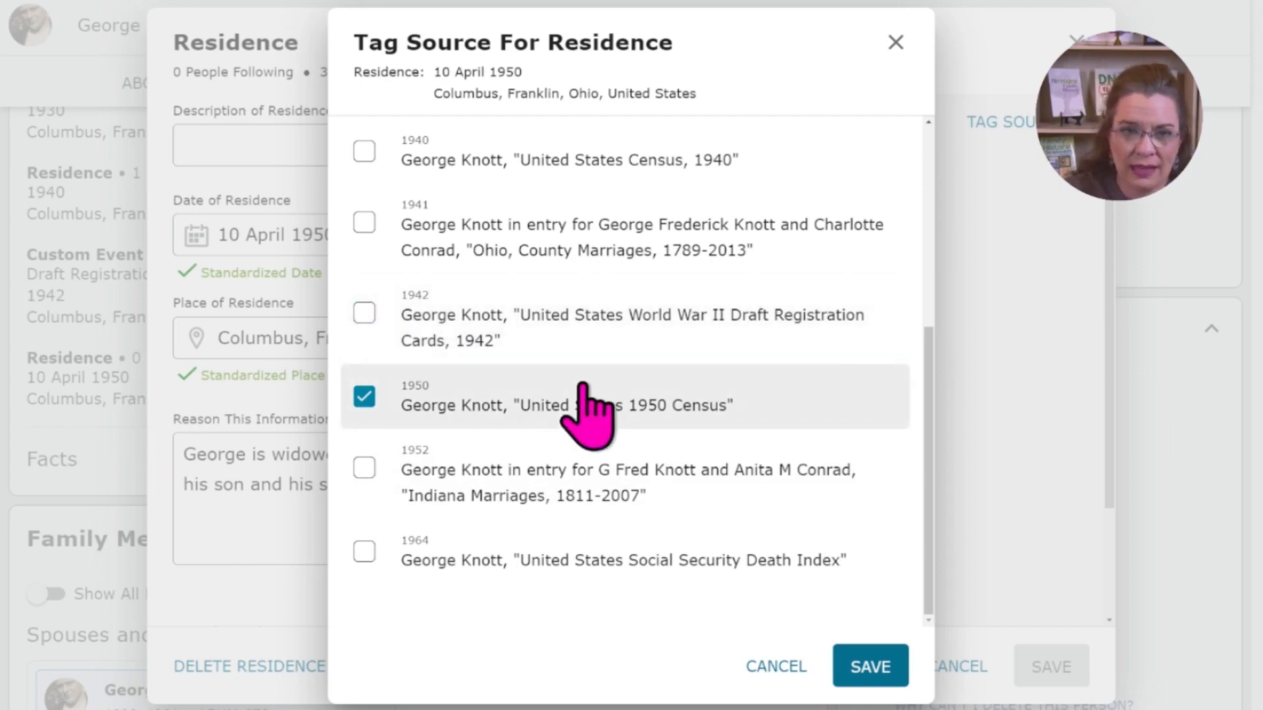
pyautogui.click(870, 666)
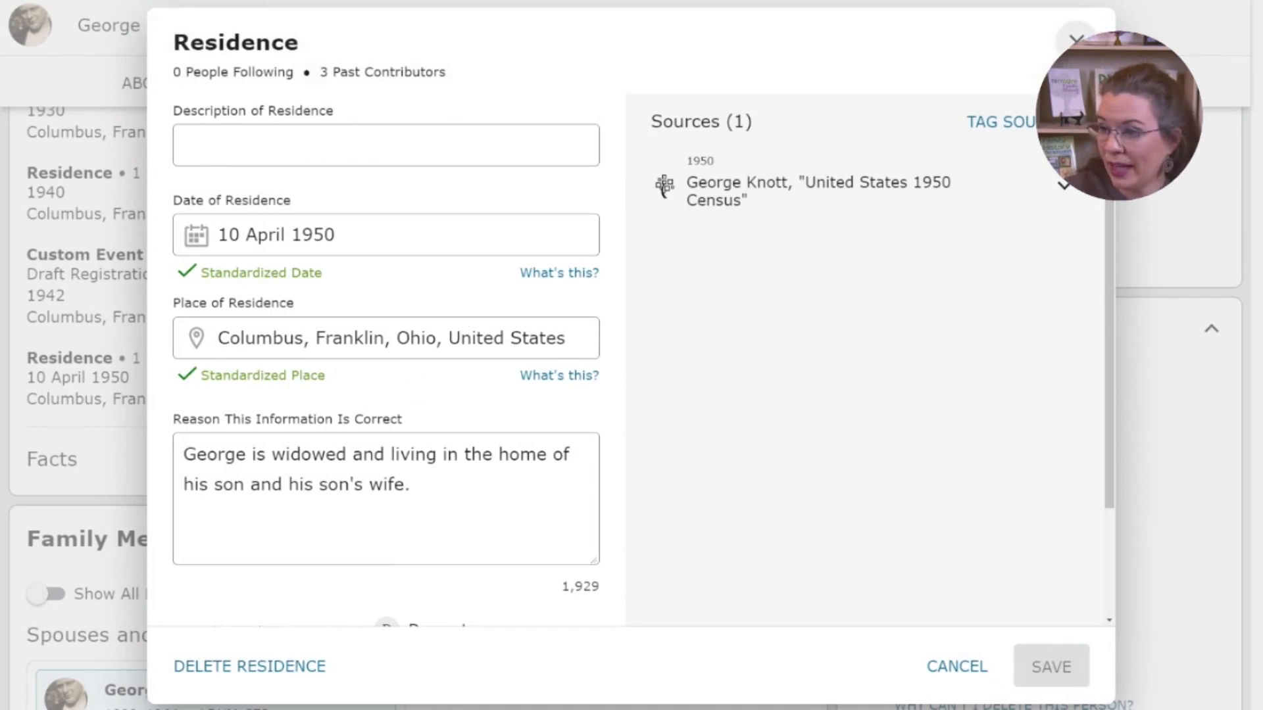
pyautogui.click(1076, 39)
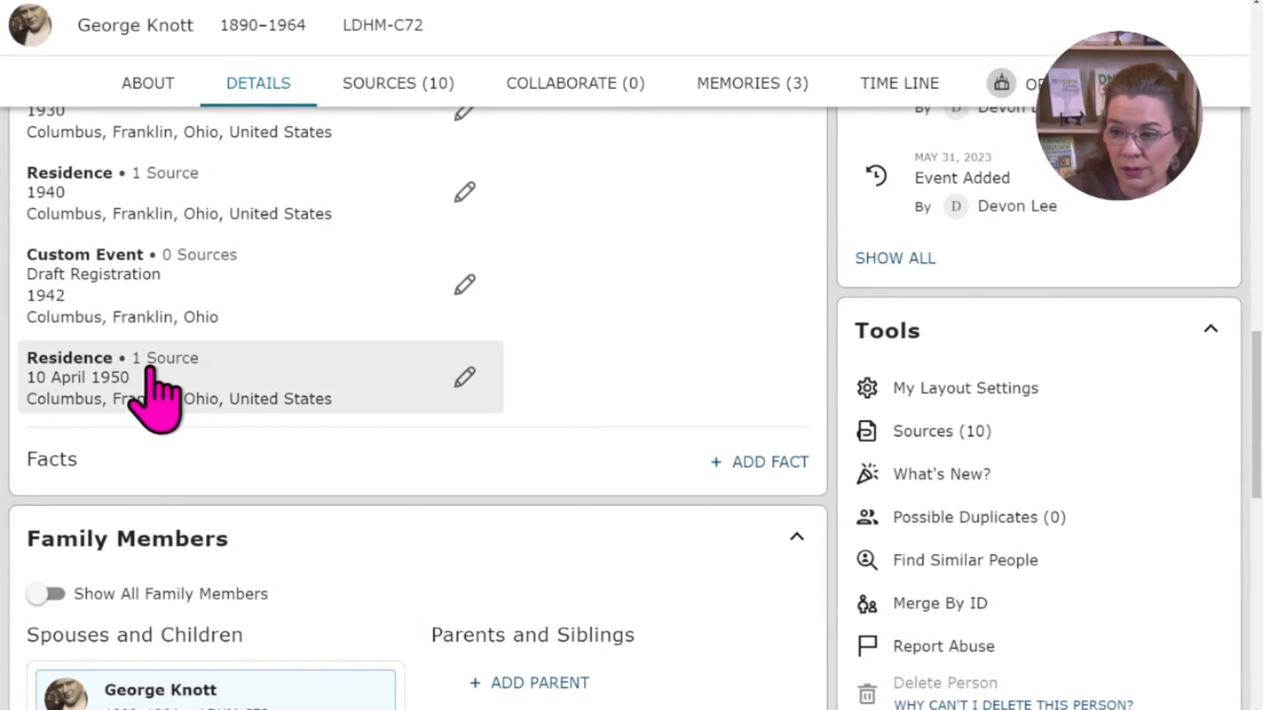
# - Check the sources attached to the 10 April 1950 and 1940 residence events and close them unchanged
pyautogui.click(464, 377)
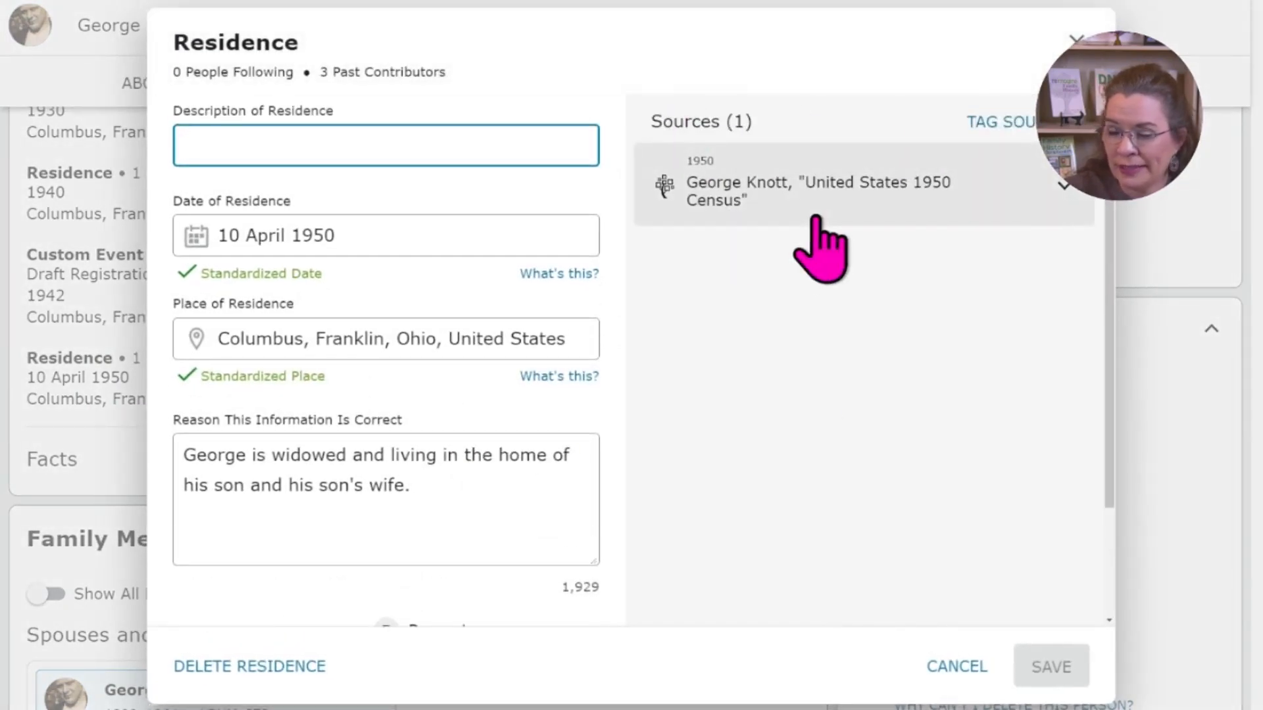
pyautogui.click(950, 669)
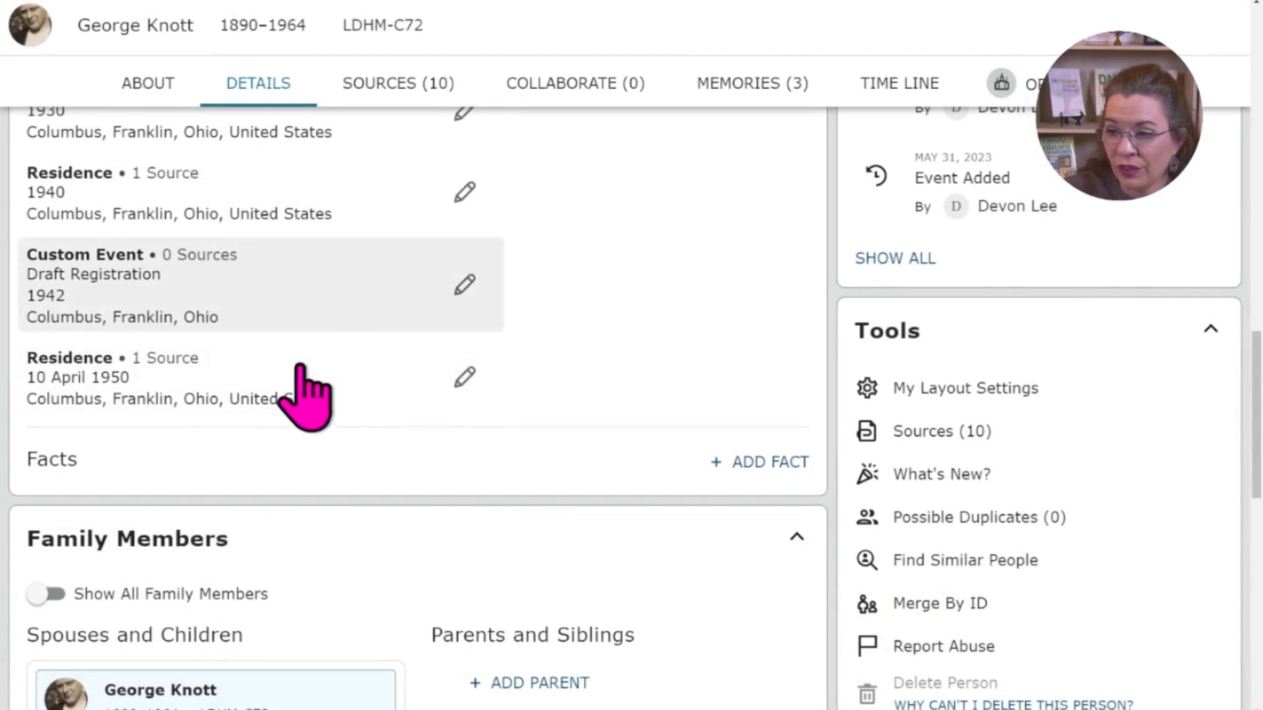
pyautogui.scroll(1, 302, 395)
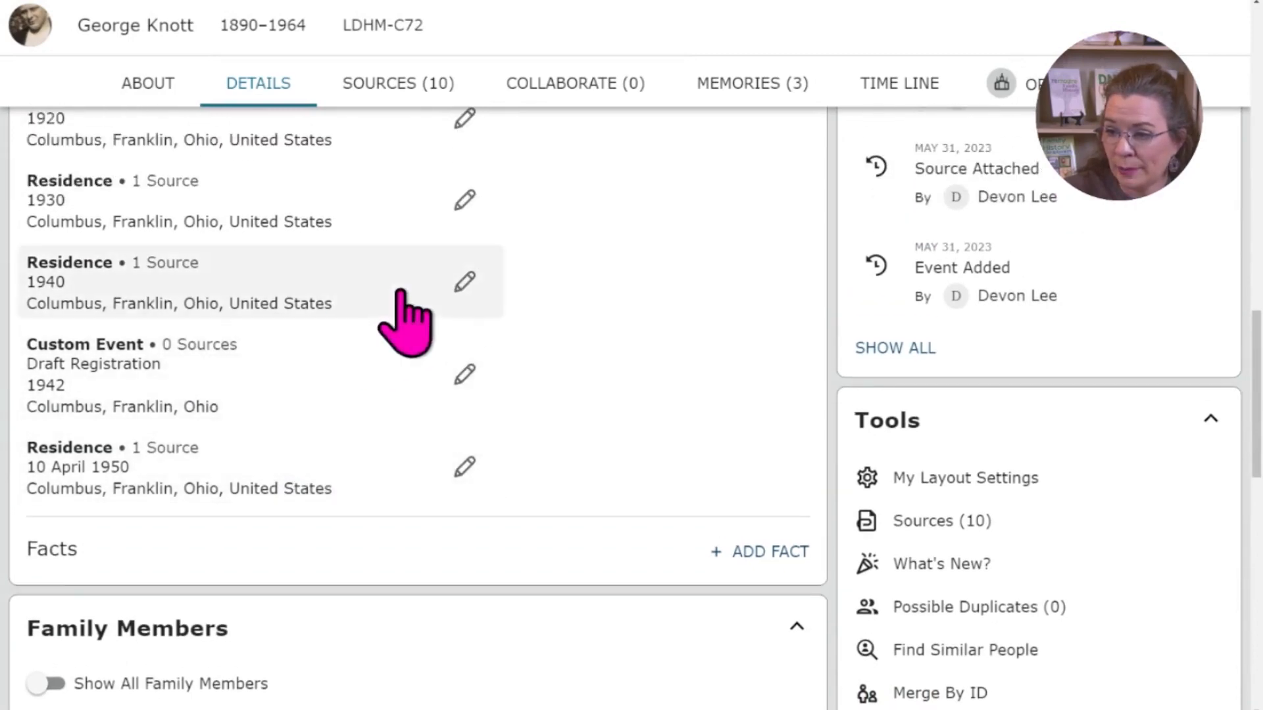
pyautogui.click(437, 292)
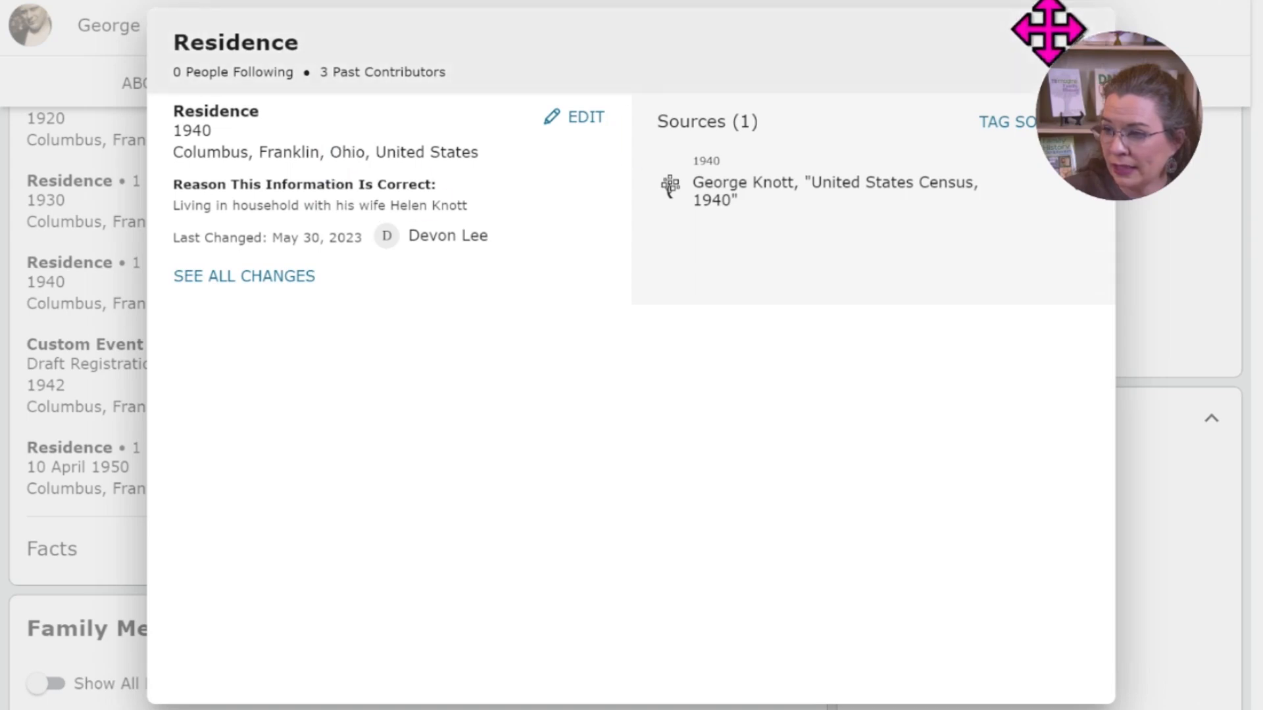
pyautogui.click(1075, 40)
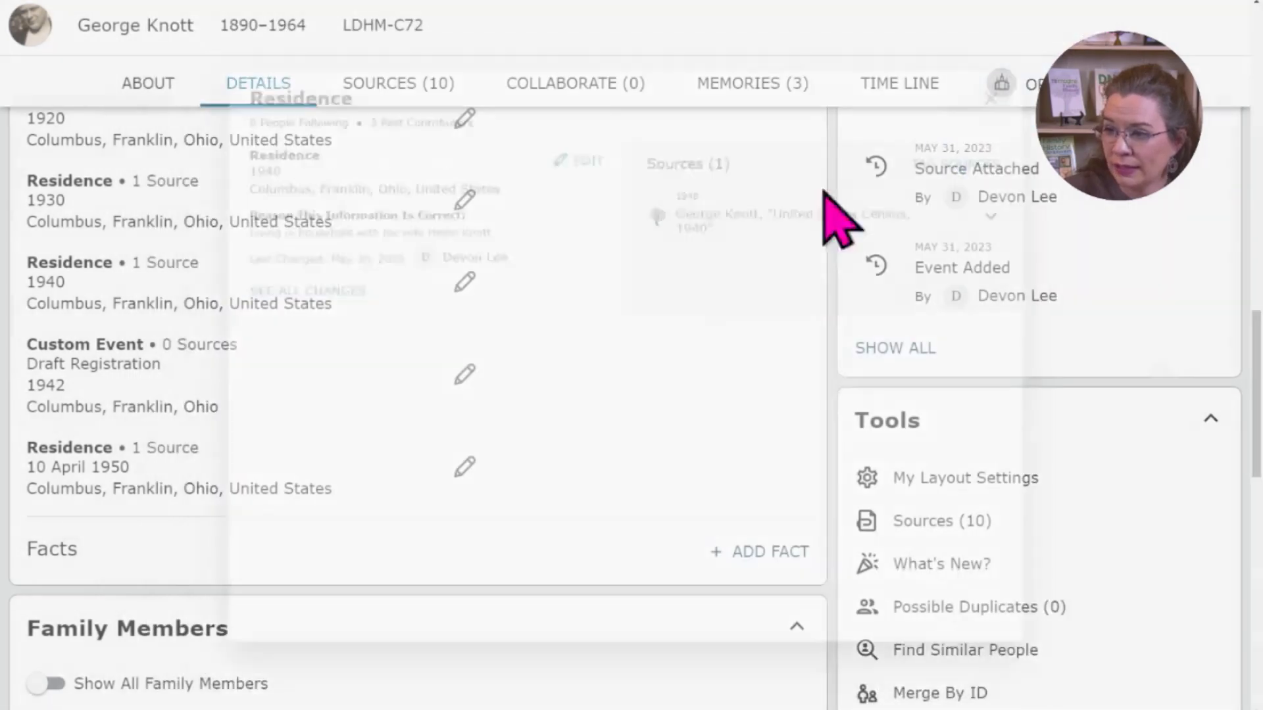
# - Examine the list of sources tagged to the birth information in the person's vitals
pyautogui.scroll(2, 338, 361)
pyautogui.scroll(3, 333, 333)
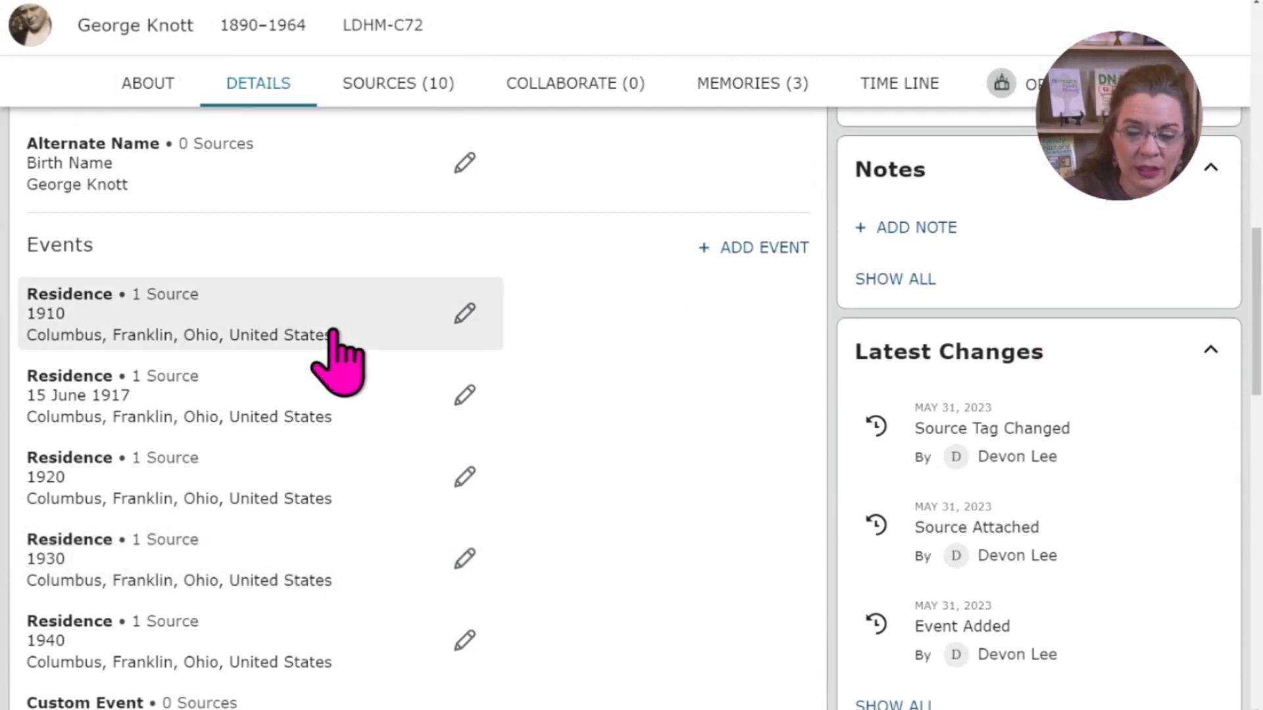
pyautogui.scroll(12, 338, 361)
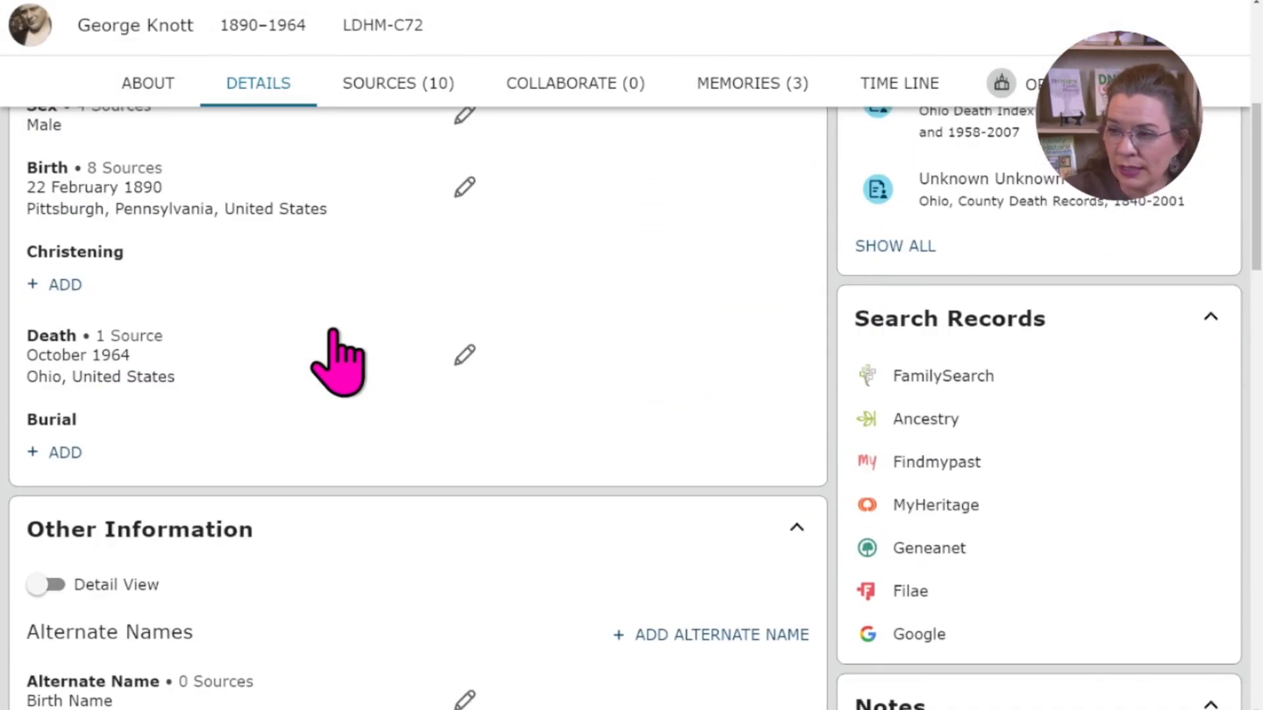
pyautogui.click(465, 306)
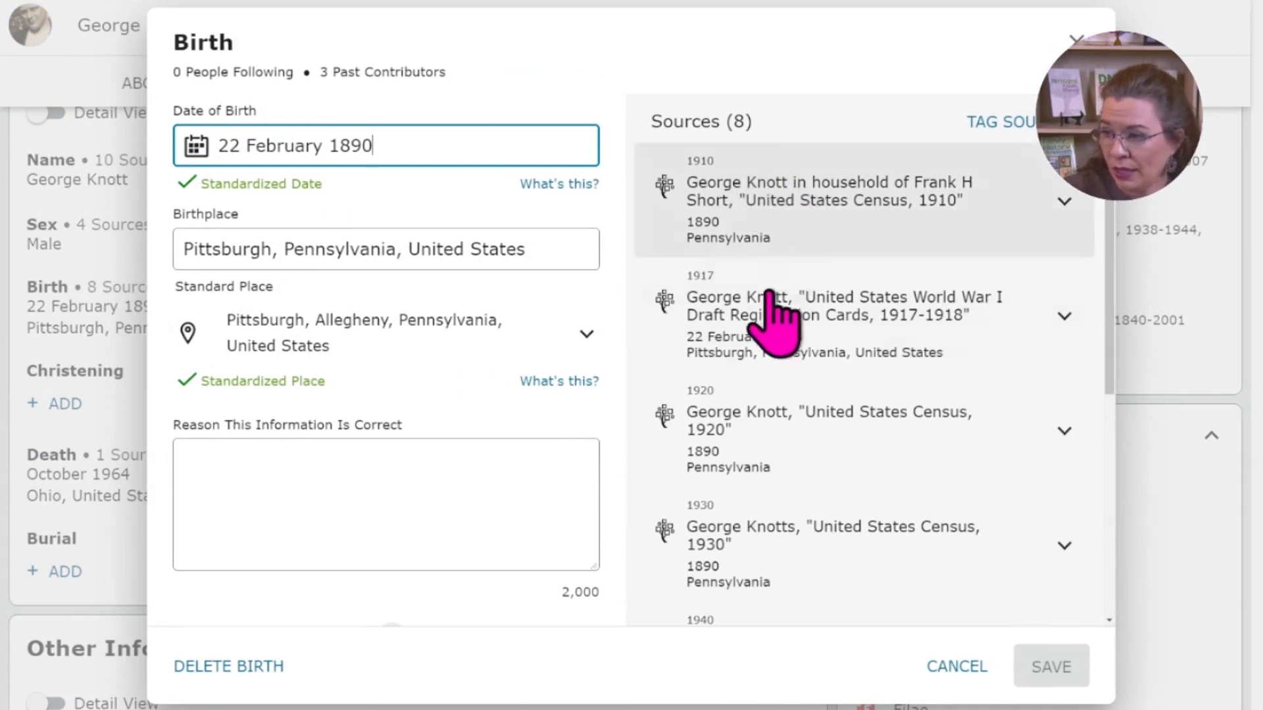
pyautogui.scroll(-1, 784, 399)
pyautogui.scroll(-4, 790, 414)
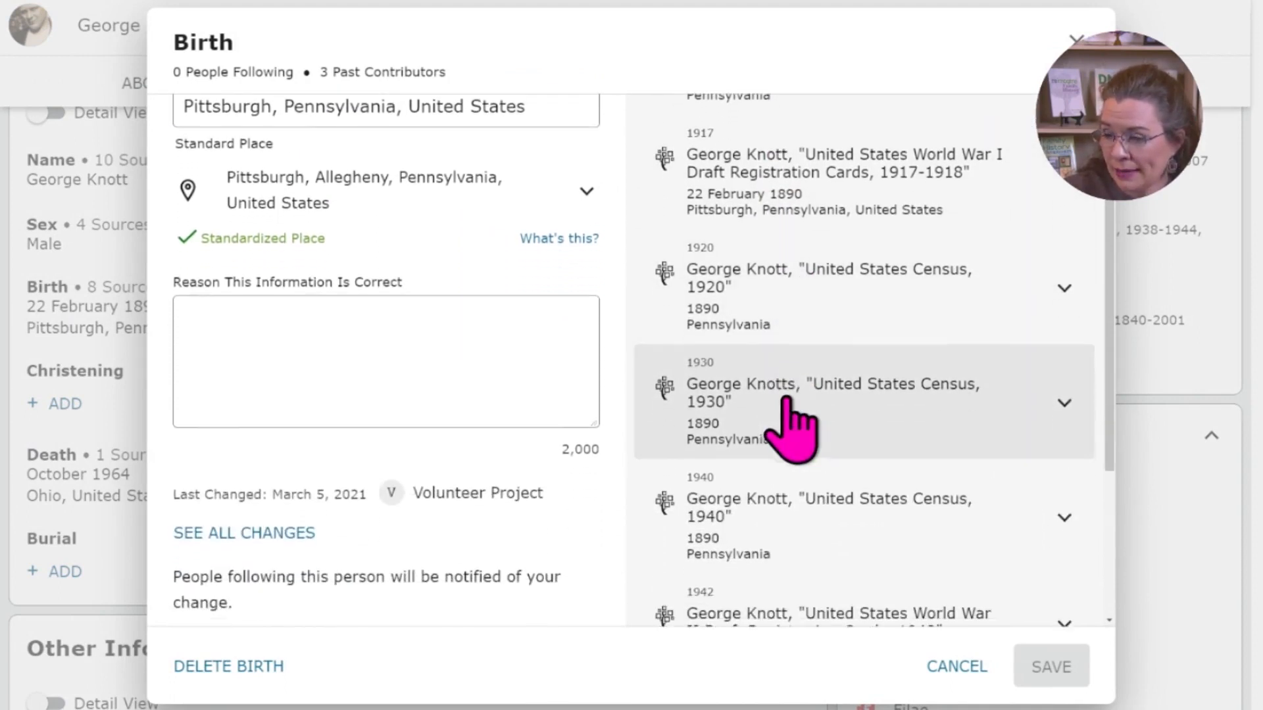
pyautogui.scroll(-2, 738, 367)
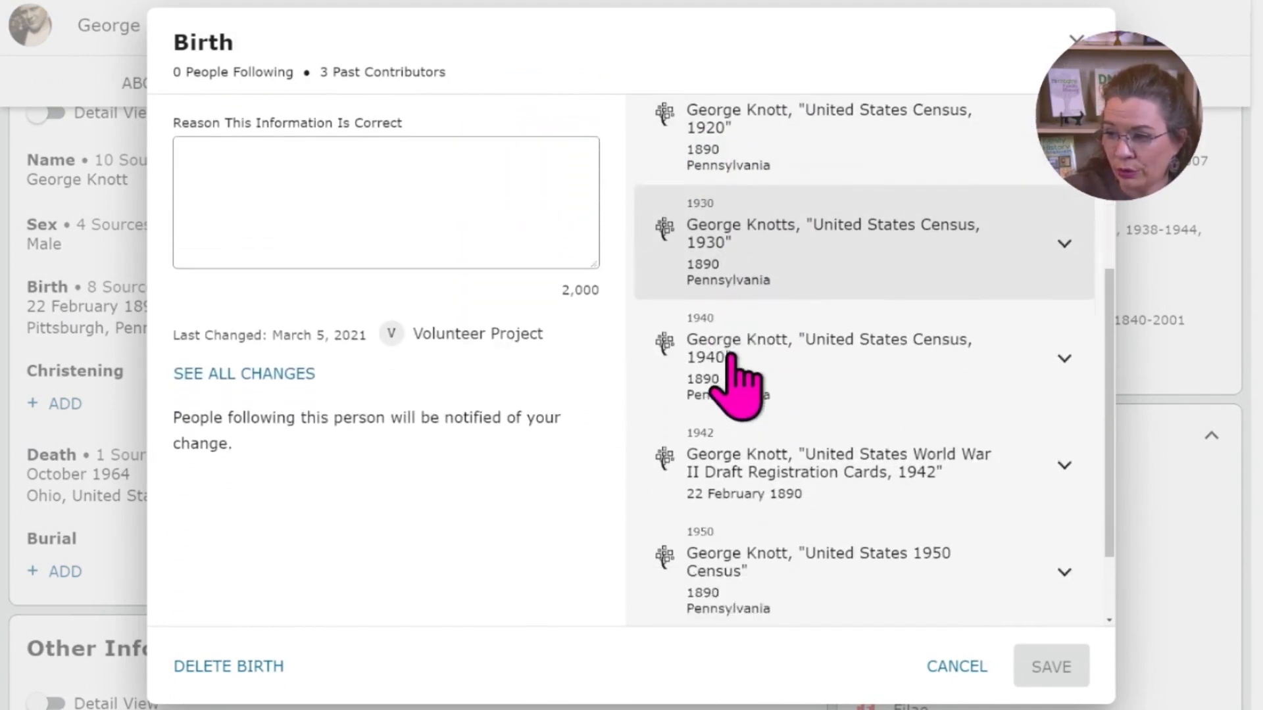
pyautogui.scroll(-1, 756, 448)
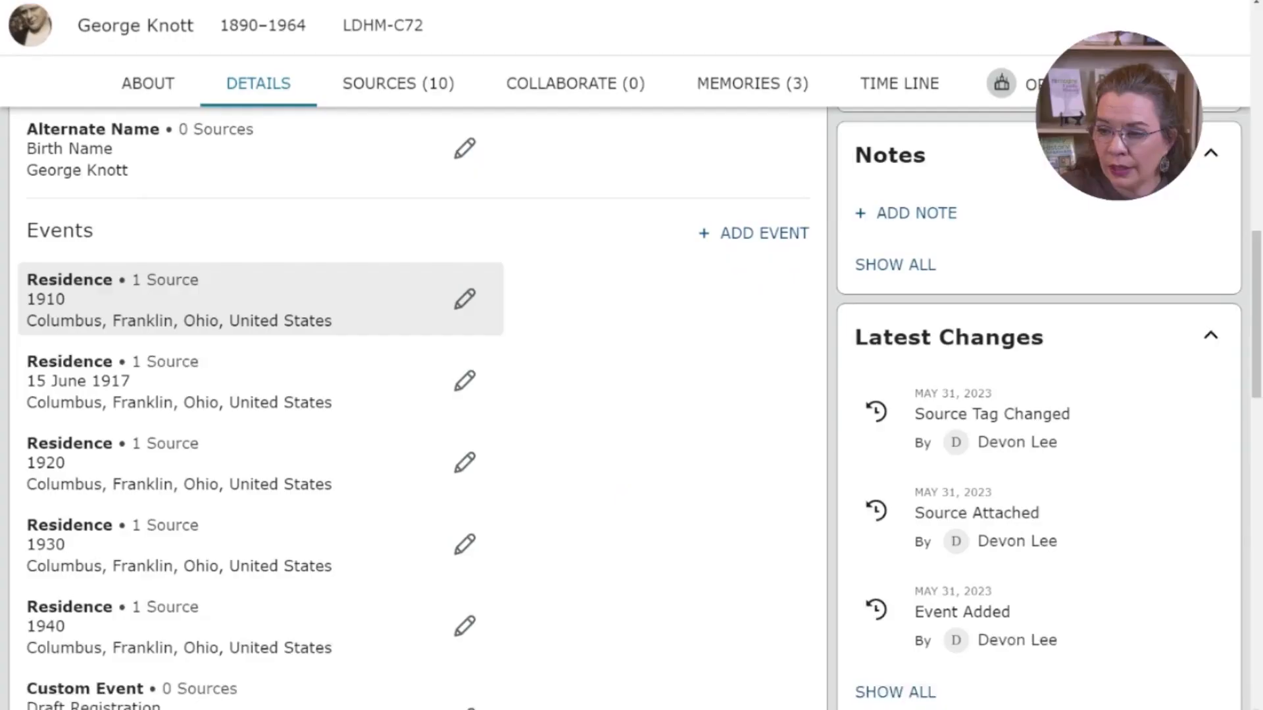
# - Check the source tagged to the 1910 residence event, close it unchanged and return to the vitals
pyautogui.scroll(-1, 639, 399)
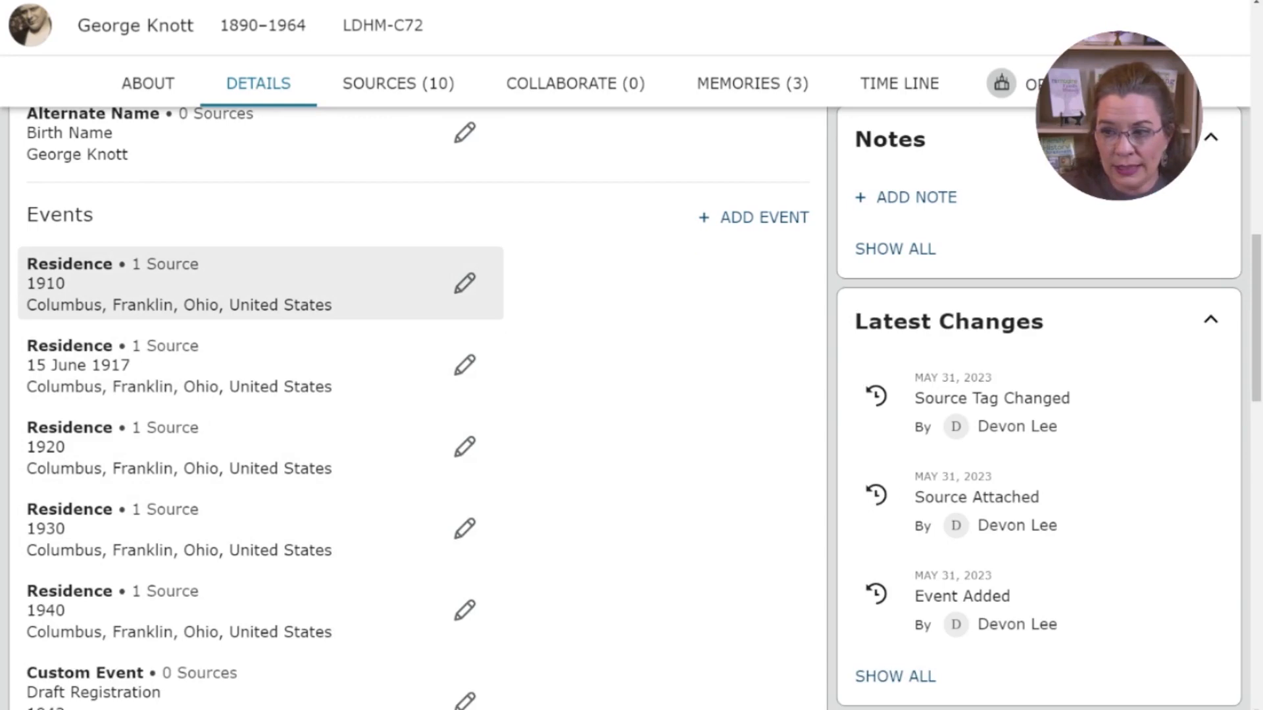
pyautogui.click(467, 284)
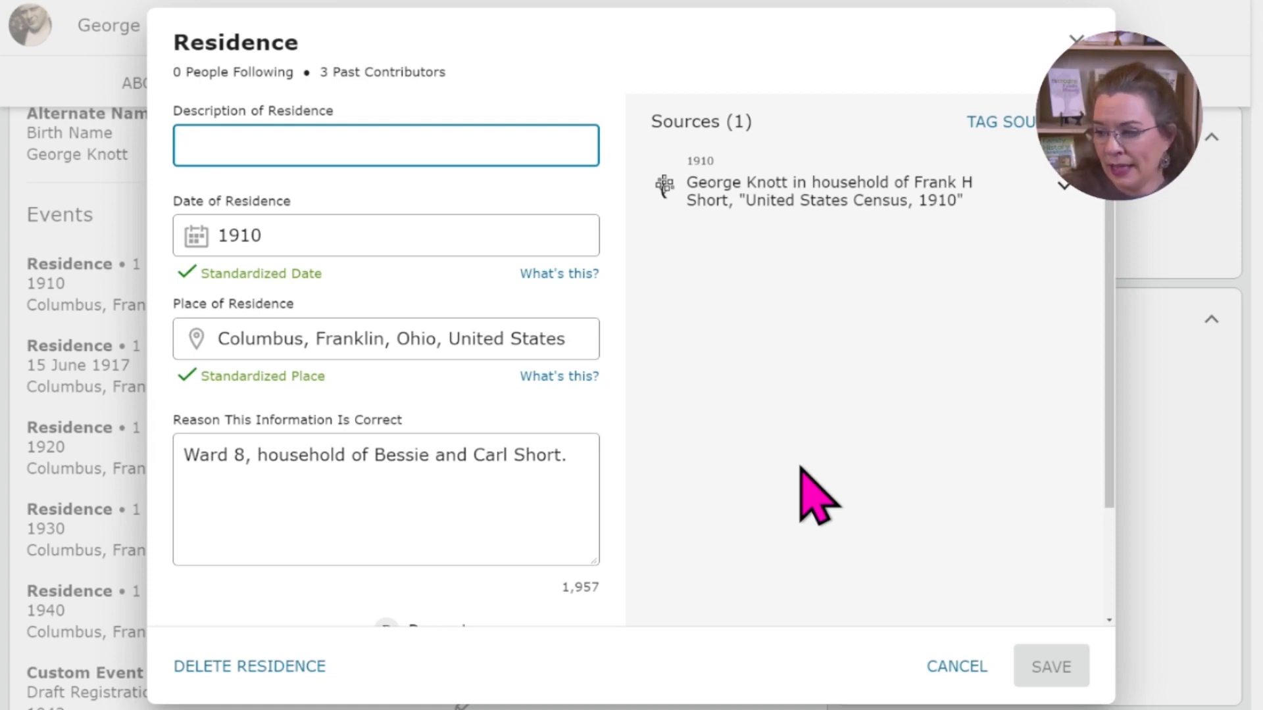
pyautogui.click(961, 665)
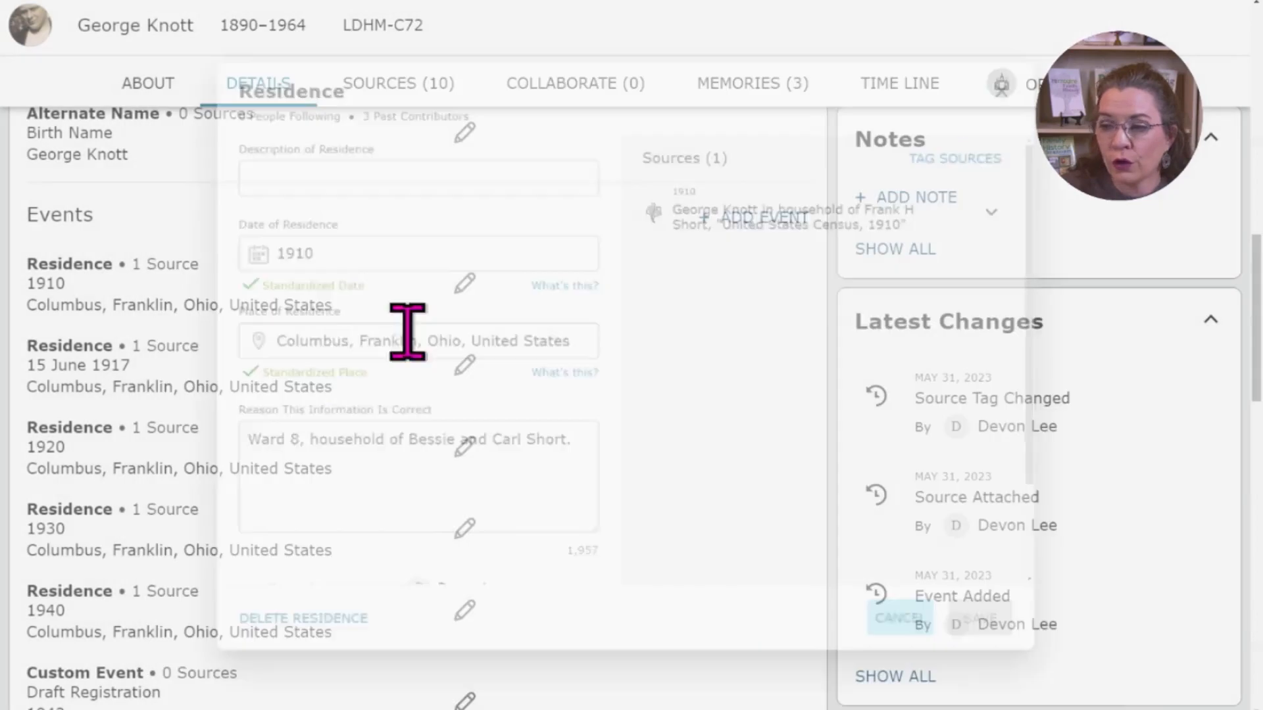
pyautogui.scroll(10, 366, 407)
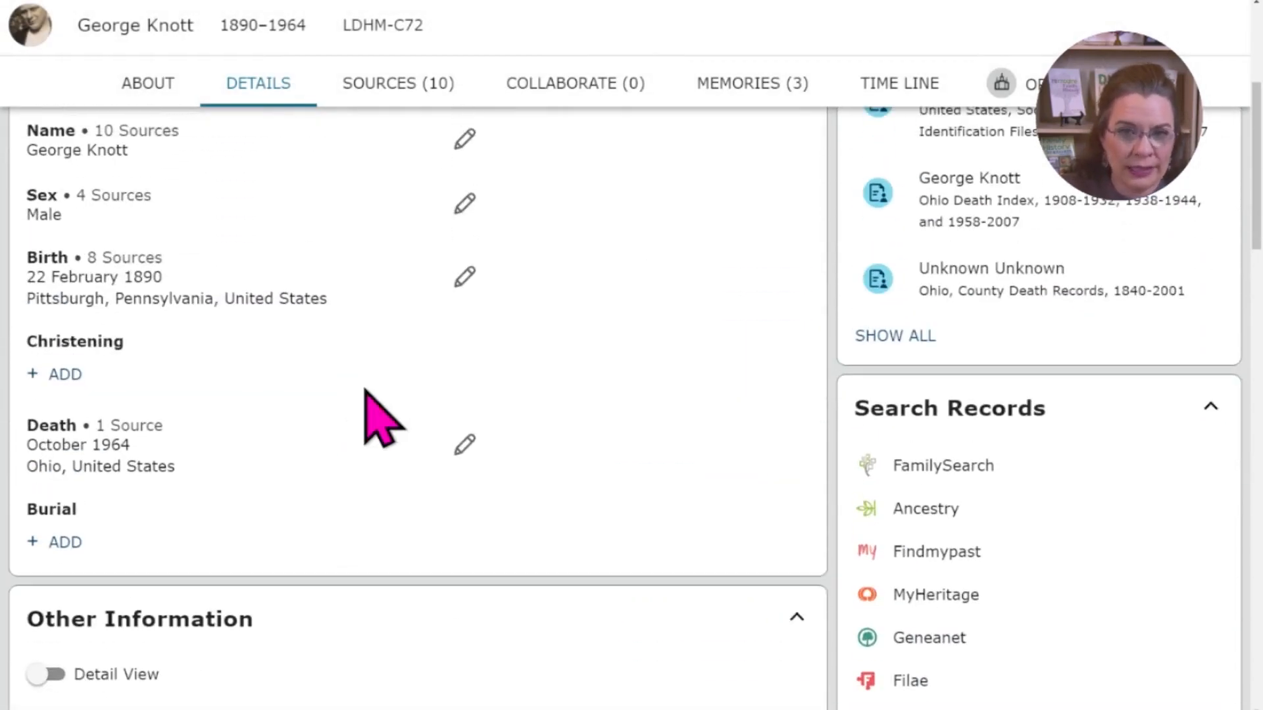